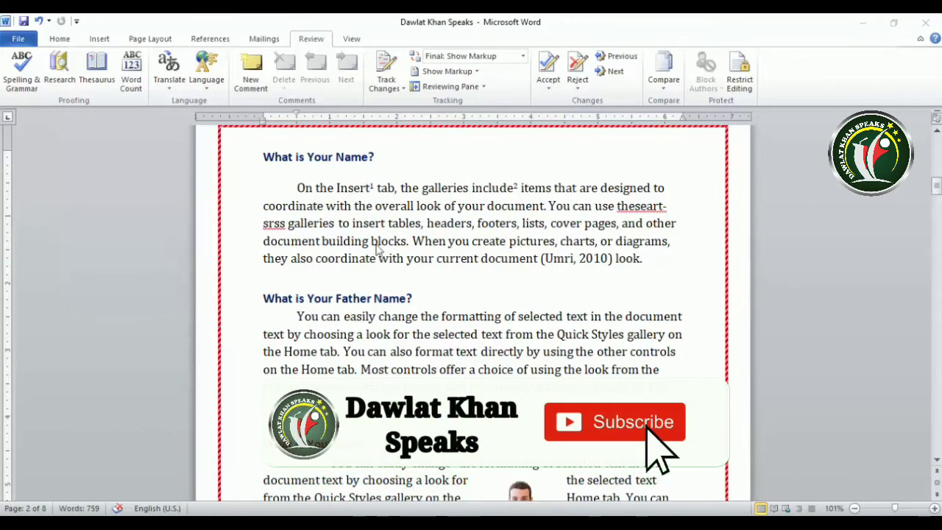
Turn on the Mini Translator from the Review tab's Translate menu
left_click(263, 38)
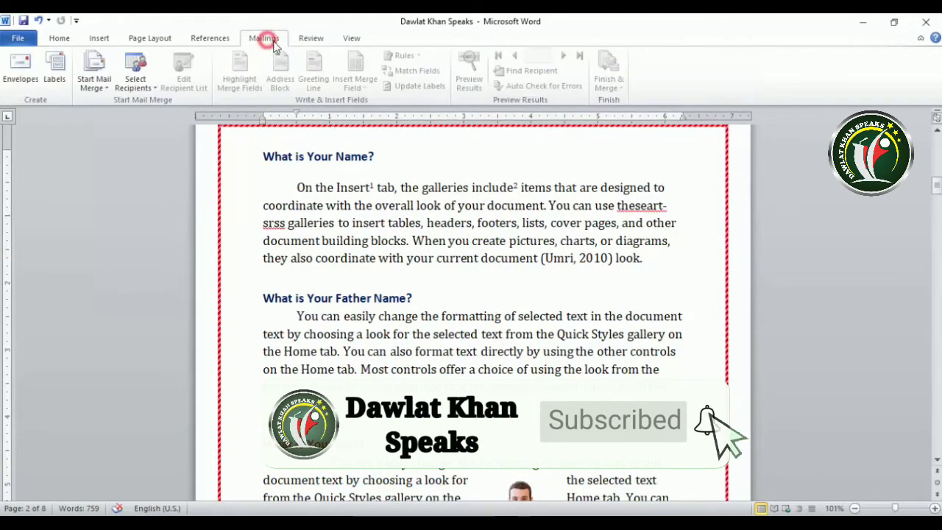
left_click(311, 39)
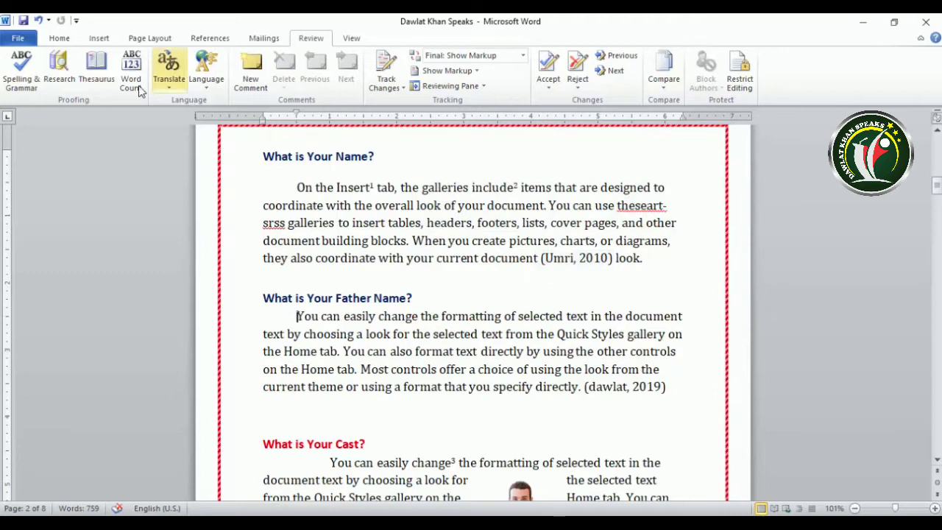
left_click(169, 87)
left_click(186, 178)
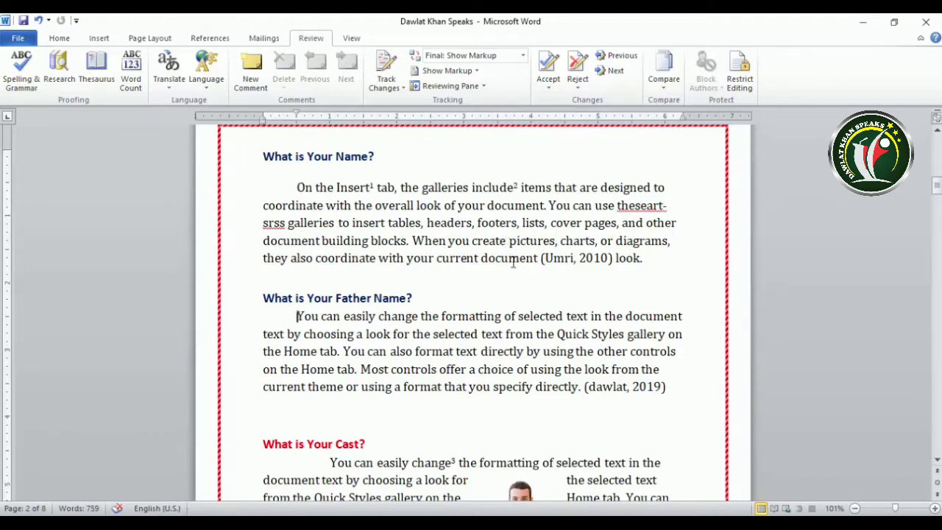
Place the cursor on the blank line below the table of contents on page 1
scroll(446, 264, "up", 3)
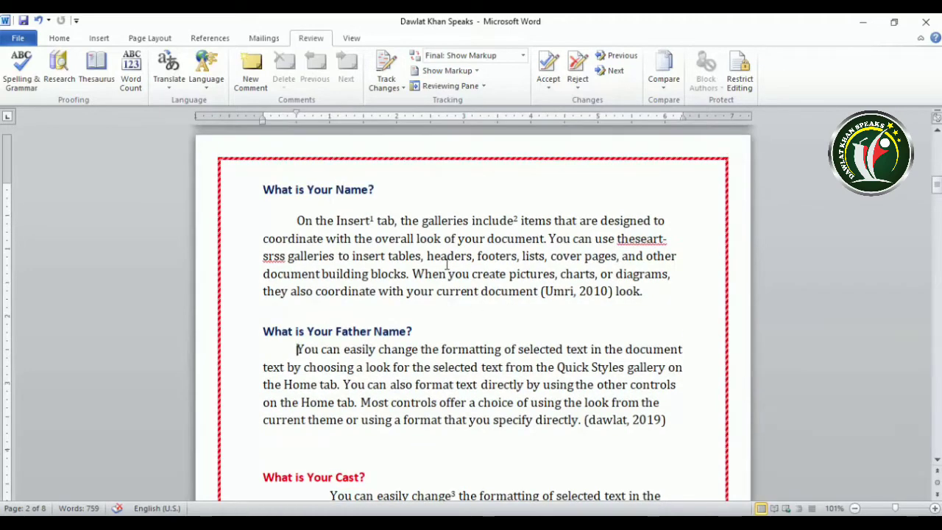
scroll(447, 263, "up", 12)
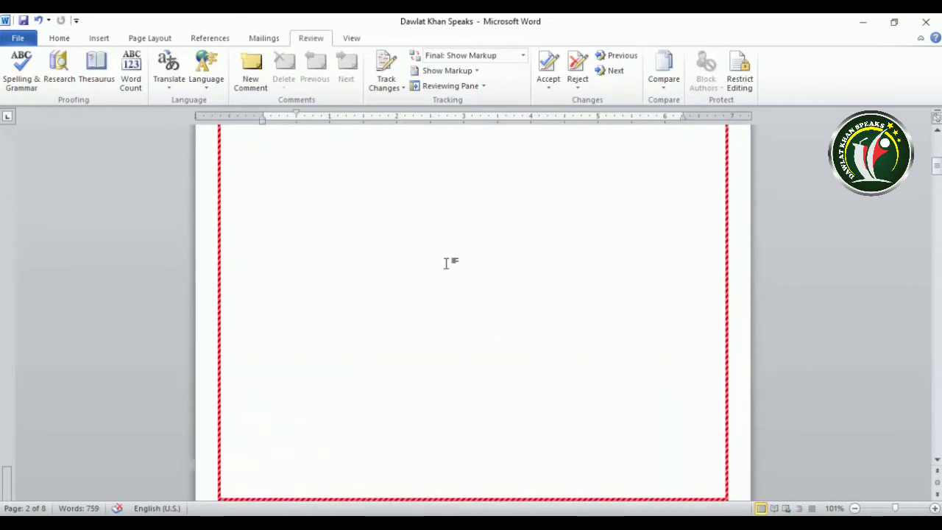
left_click(299, 259)
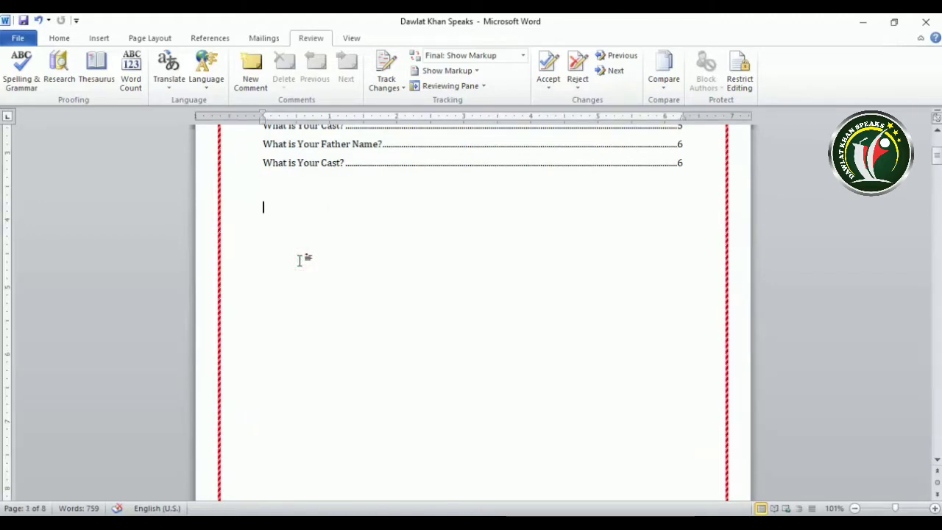
type("This")
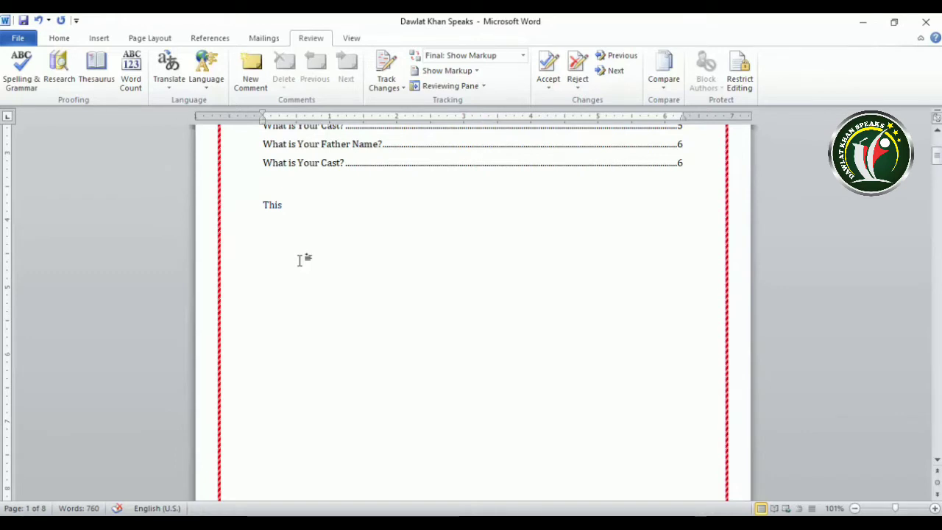
type("lov")
key("BackSpace")
key("BackSpace")
key("BackSpace")
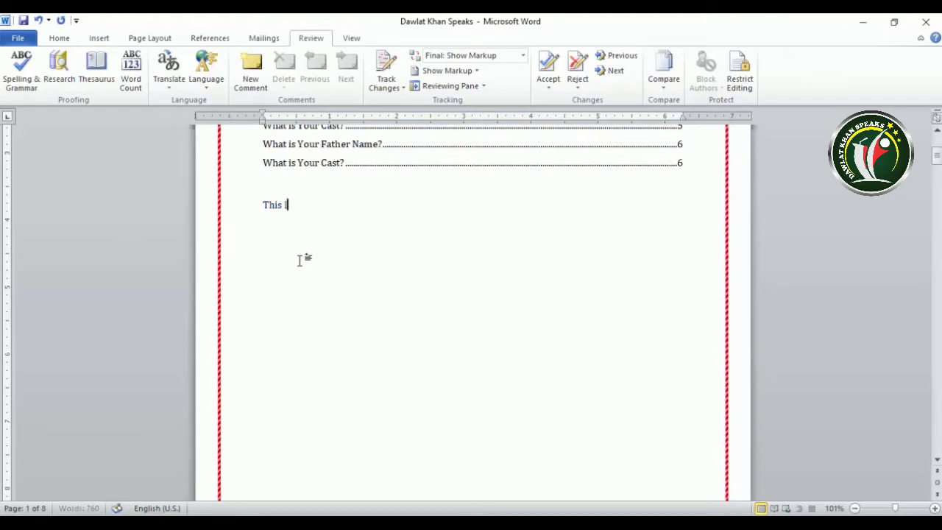
type("ve")
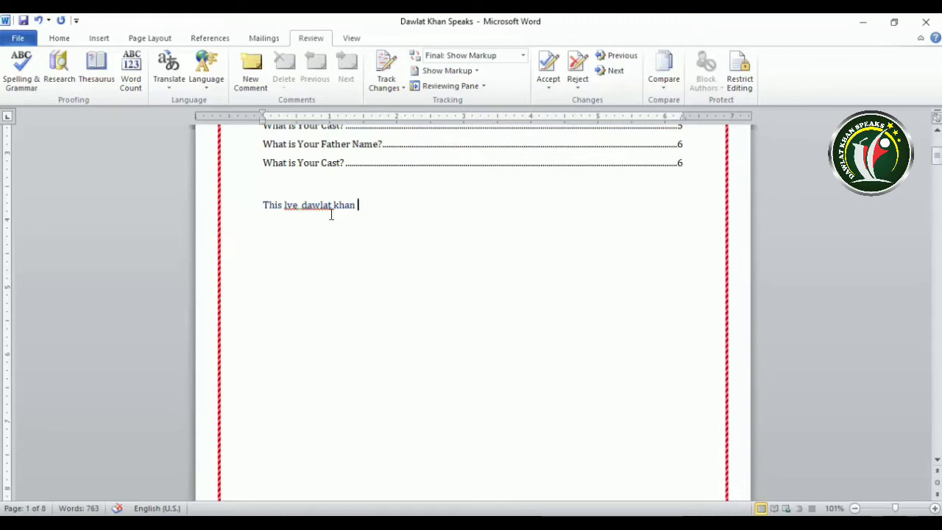
type("name nome")
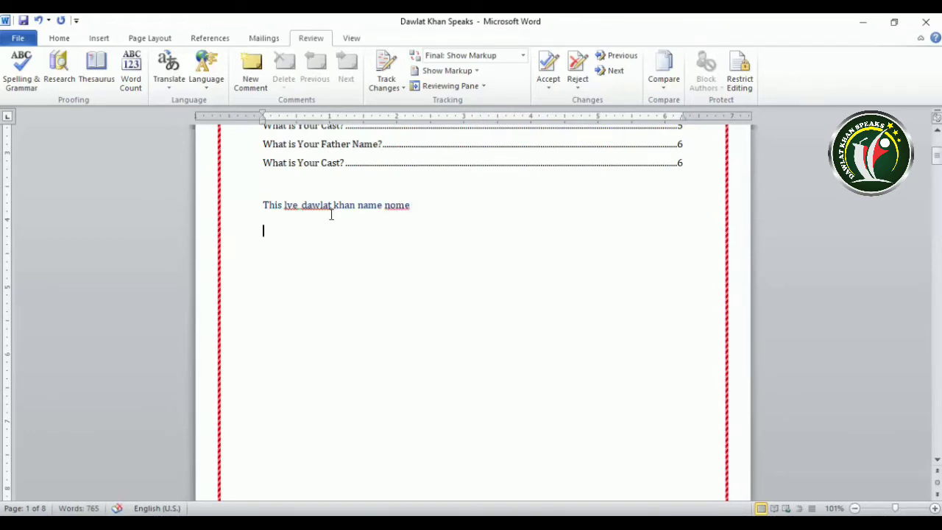
key("Return")
type("this are your")
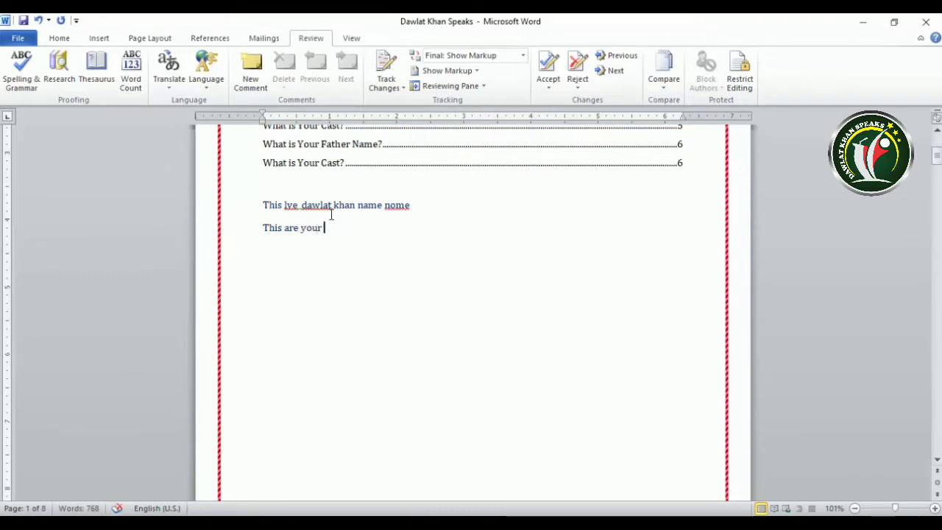
type(" pen.")
type(" .")
Zoom in, scroll up and delete the trailing ' .' after 'pen' on the second line
scroll(336, 237, "up", 3, "ctrl")
scroll(309, 136, "up", 2, "ctrl")
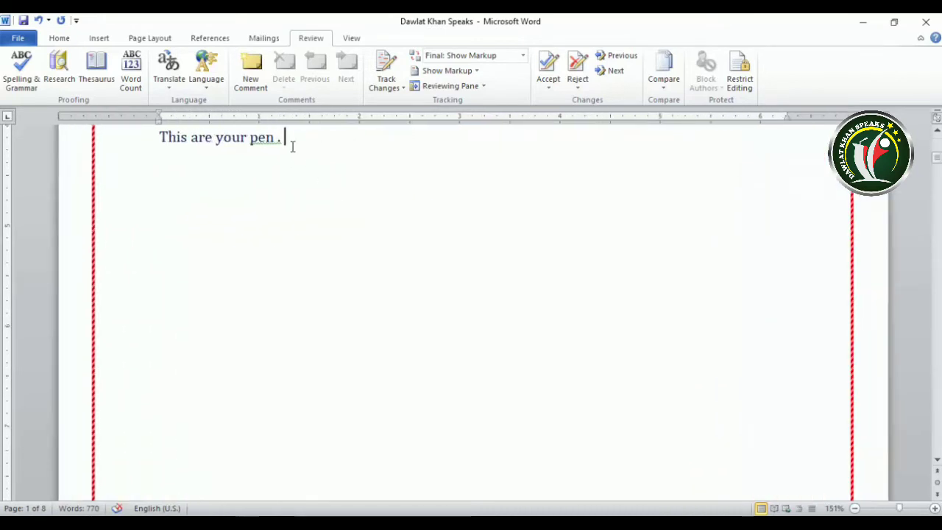
left_click(936, 132)
left_click(937, 132)
left_click(936, 132)
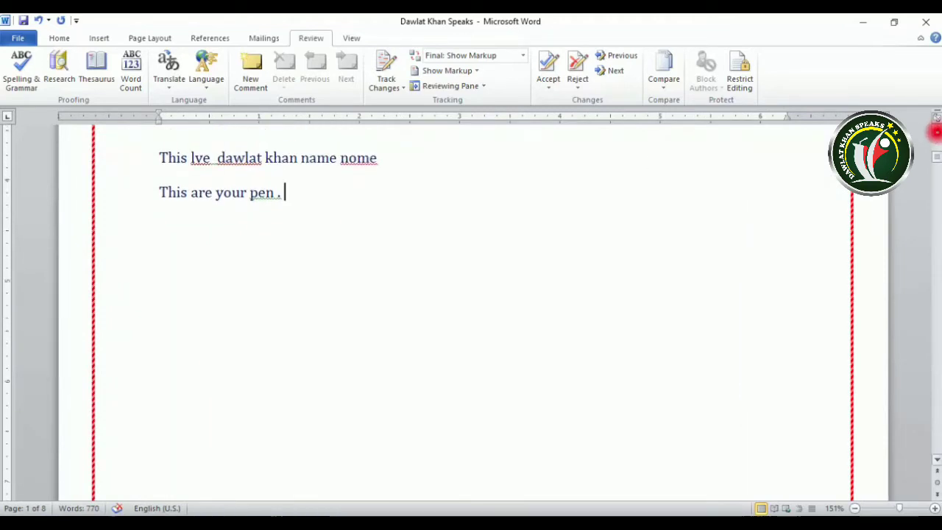
scroll(255, 193, "up", 1, "ctrl")
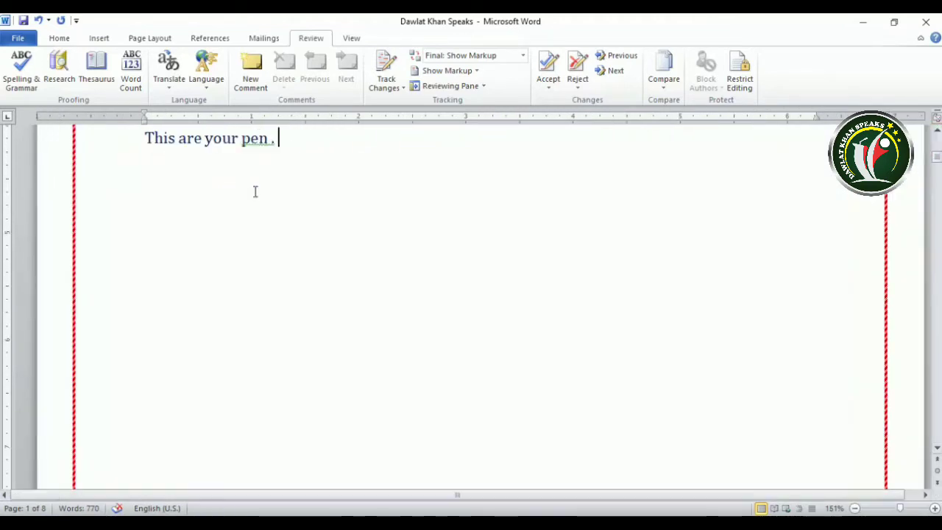
left_click(936, 133)
key("BackSpace")
key("BackSpace")
key("BackSpace")
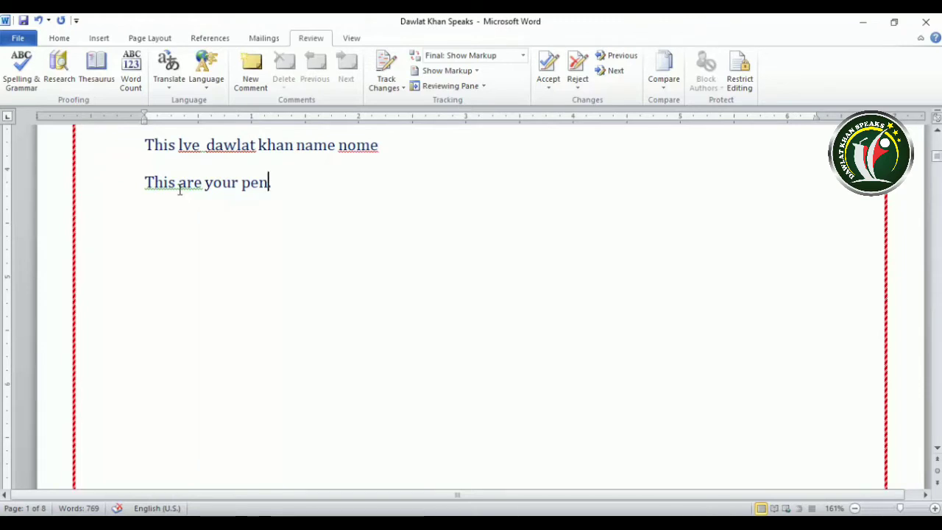
scroll(181, 190, "up", 1)
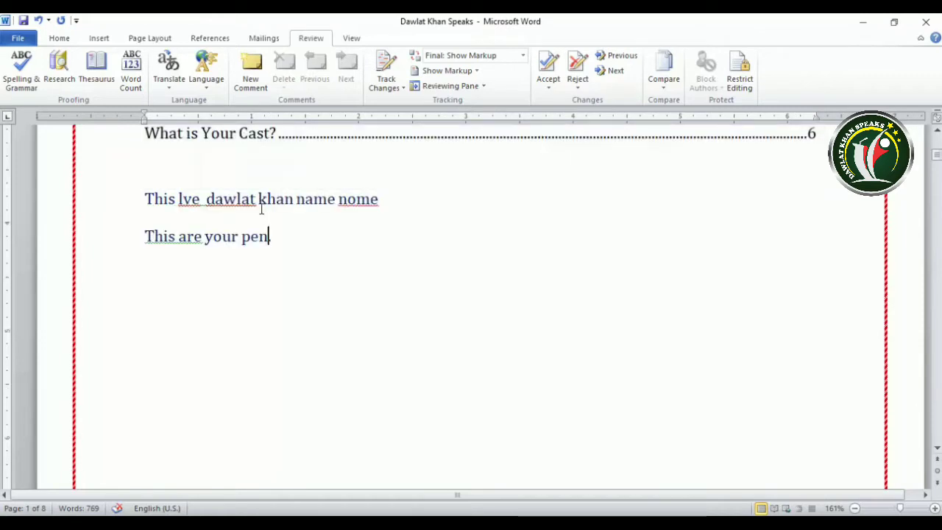
Replace the red-underlined 'nome' with the spelling suggestion 'name'
right_click(358, 203)
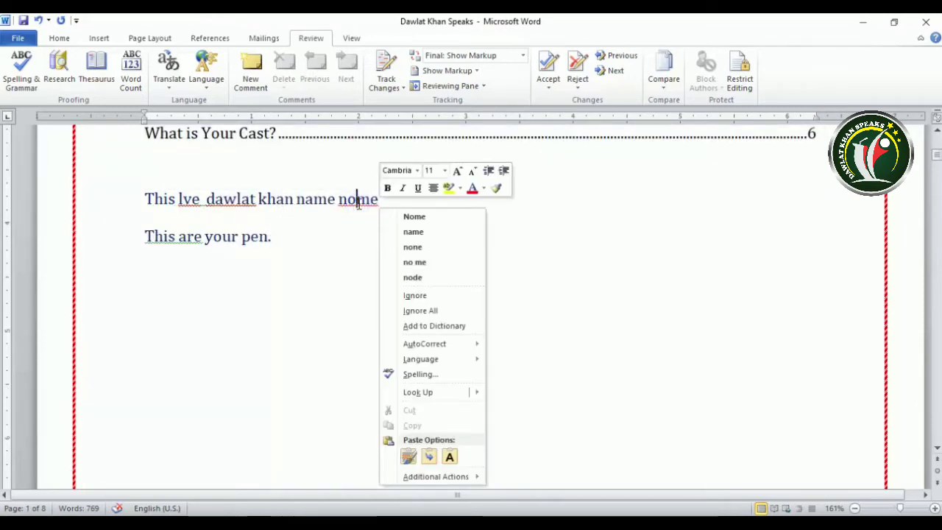
left_click(411, 232)
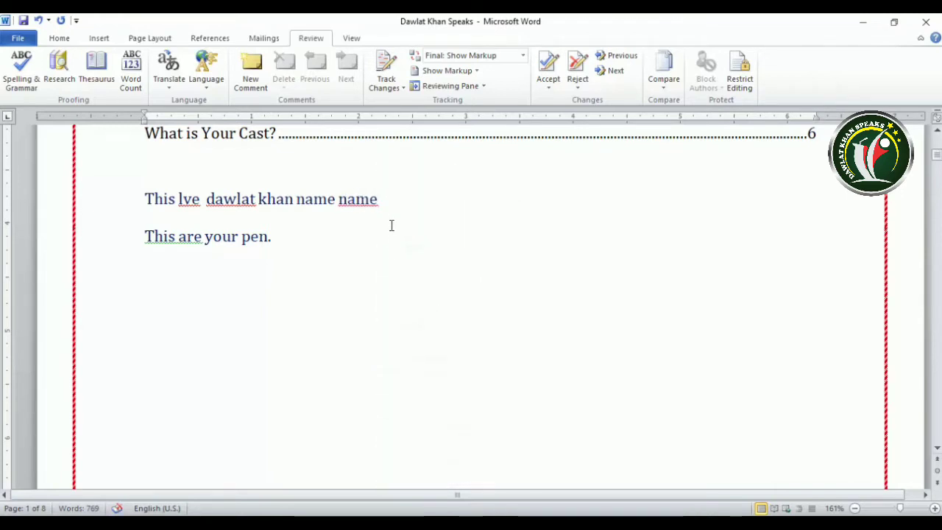
left_click(355, 201)
right_click(355, 203)
left_click(310, 253)
scroll(309, 251, "down", 3)
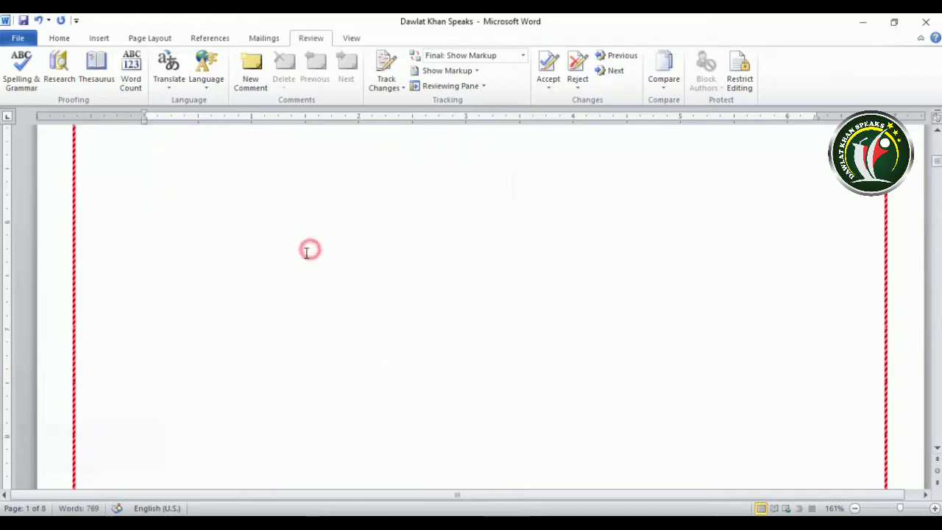
scroll(308, 251, "up", 4)
scroll(308, 253, "up", 1)
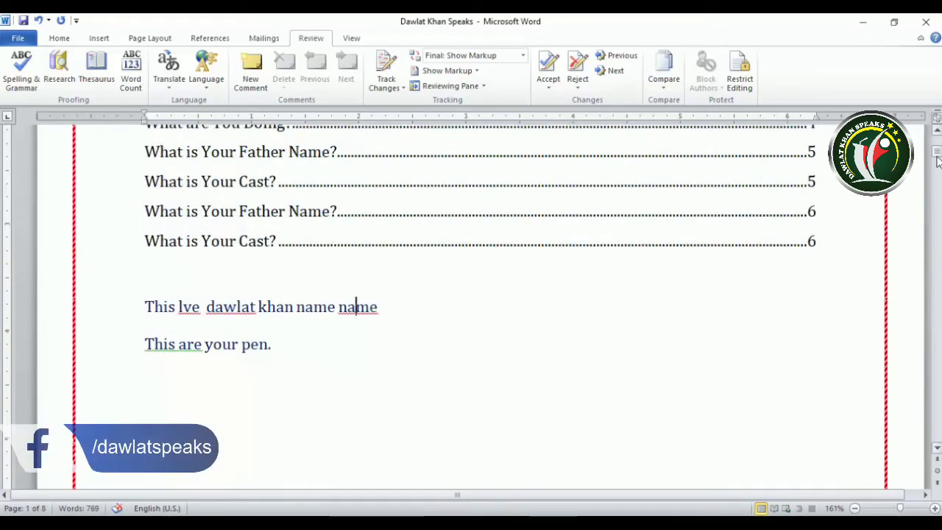
Jump down to page 4 and put the cursor at the start of its empty line
left_click_drag(937, 154, 940, 279)
left_click(290, 301)
left_click(174, 234)
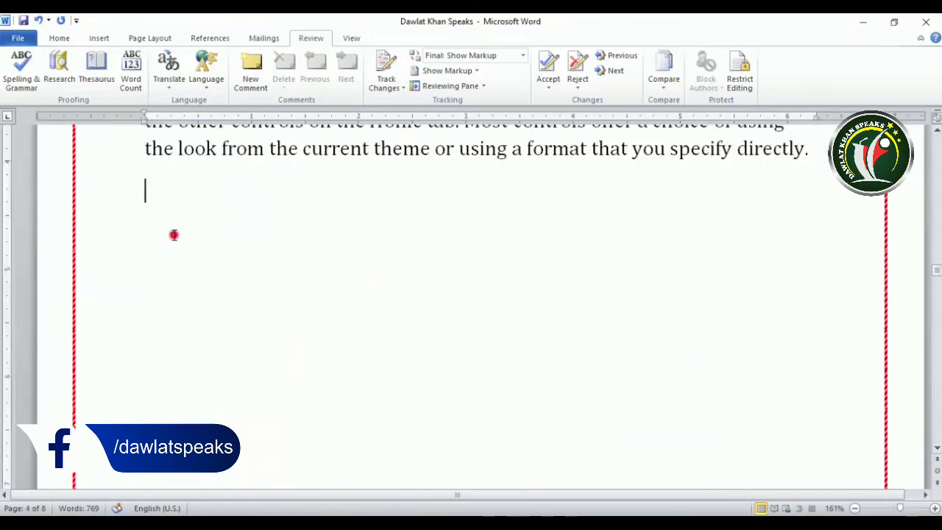
Type 'Naam' and, on the next line, 'This are your pen.'
type("nome")
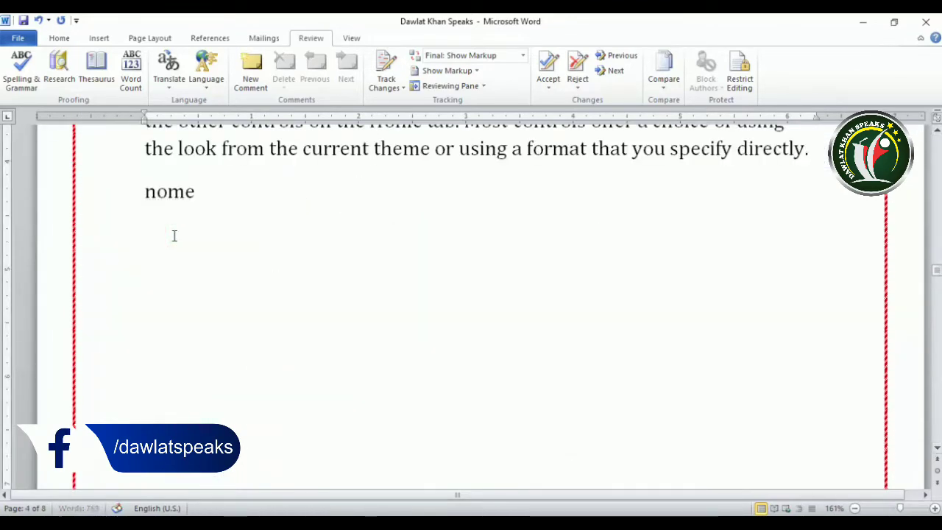
key("BackSpace")
key("BackSpace")
key("BackSpace")
key("BackSpace")
key("BackSpace")
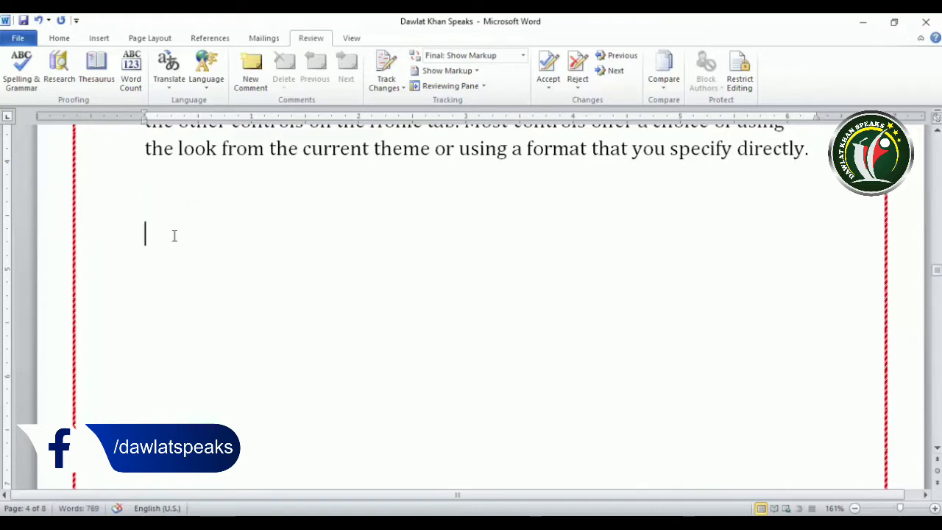
type("naam")
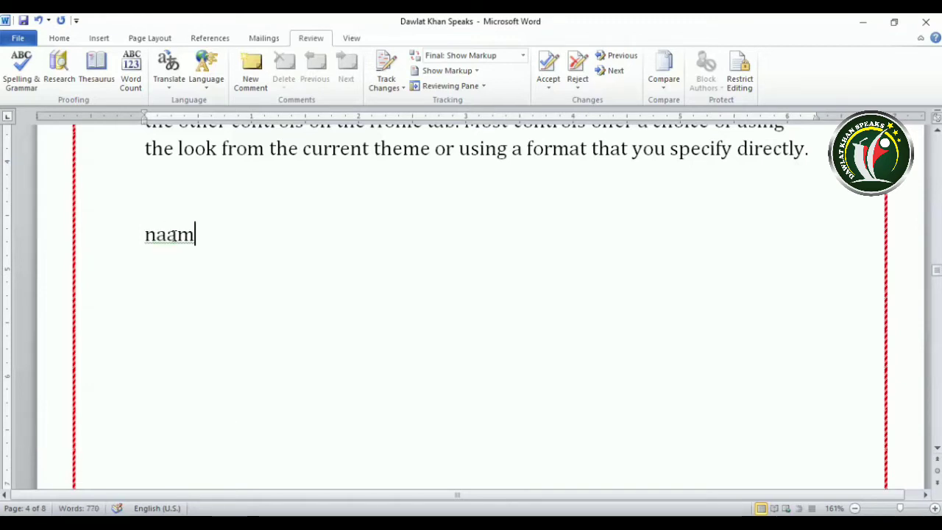
type(" k")
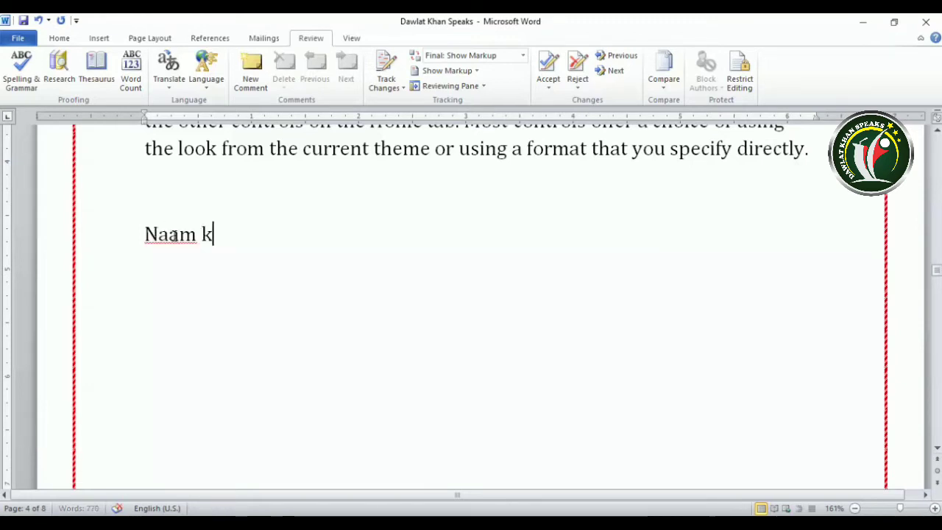
key("BackSpace")
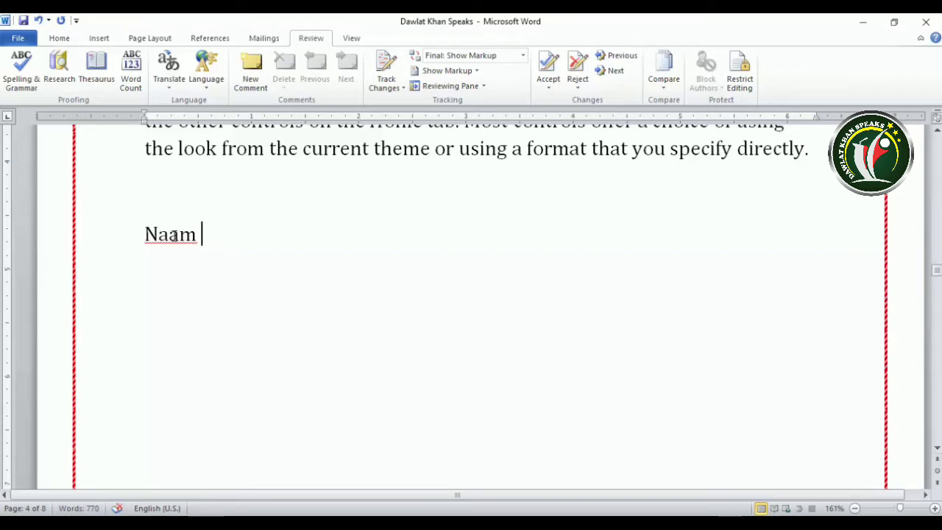
type("th")
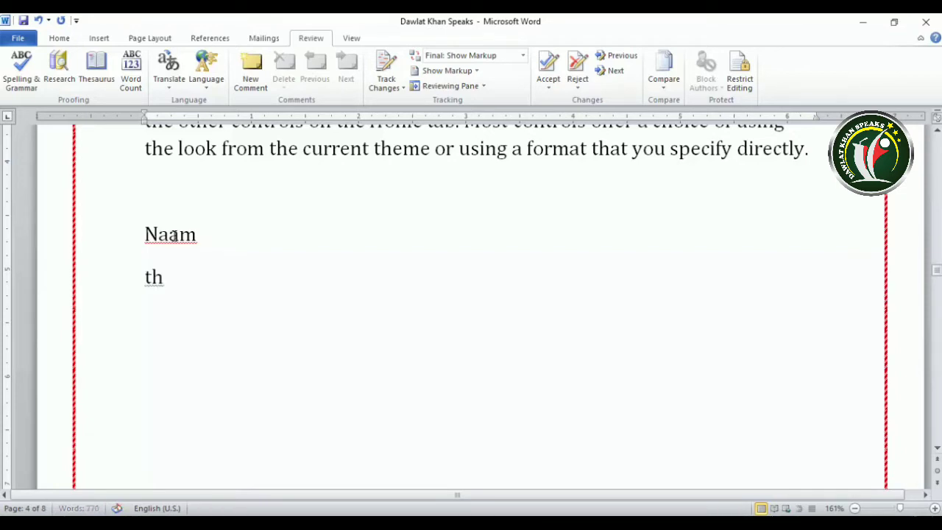
type("is are ")
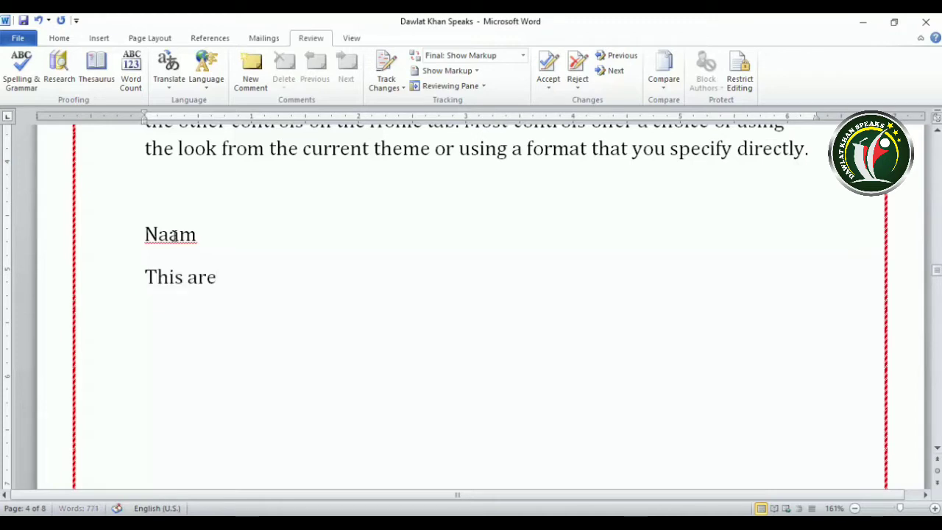
type("your")
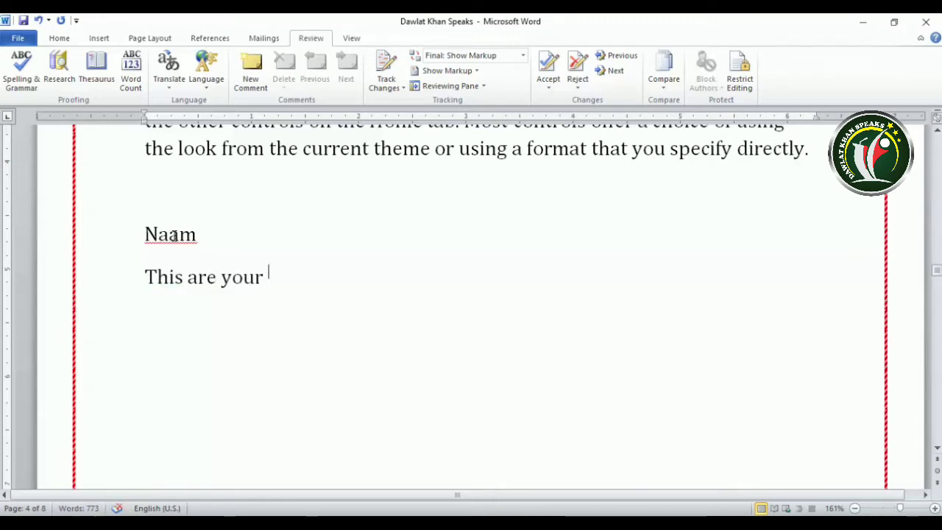
type("pen")
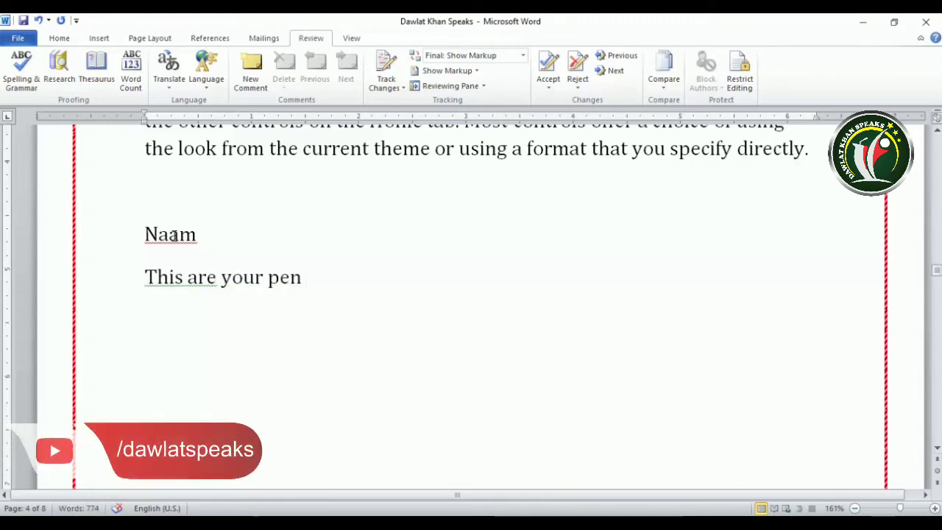
type(".")
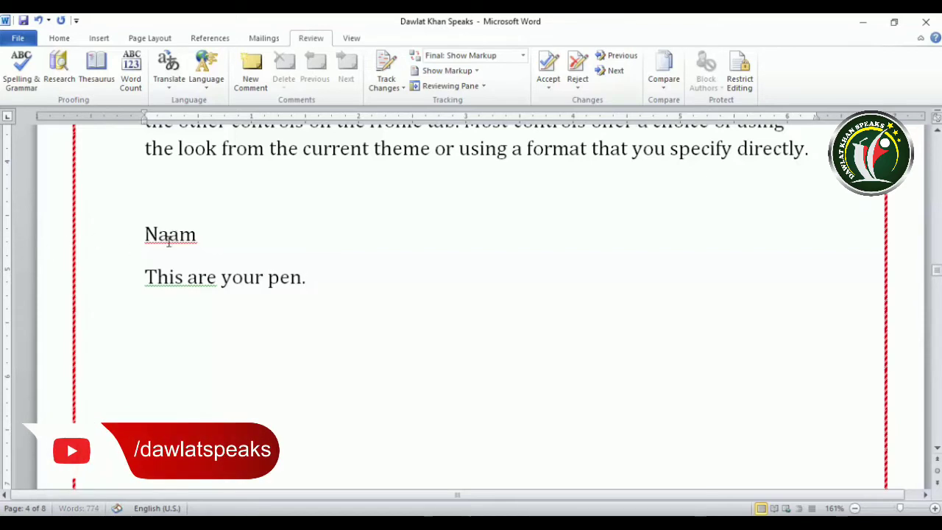
right_click(169, 236)
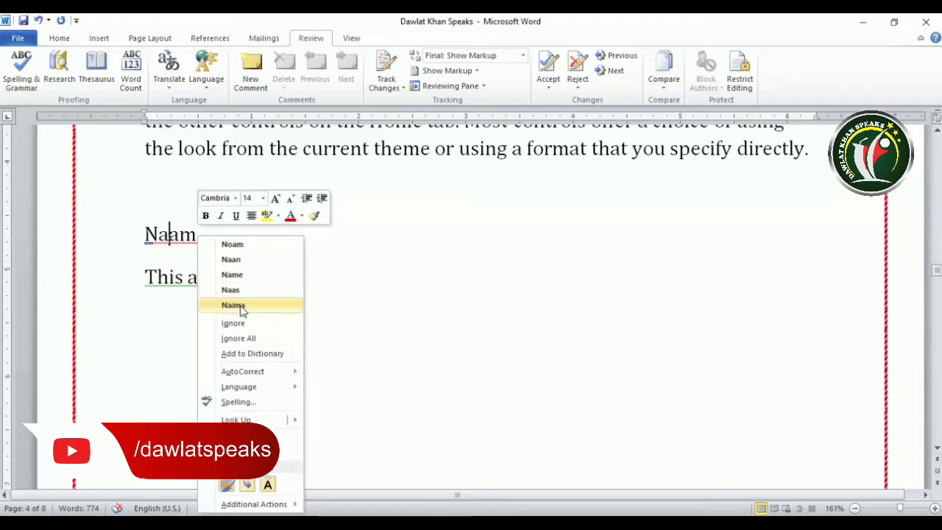
left_click(233, 276)
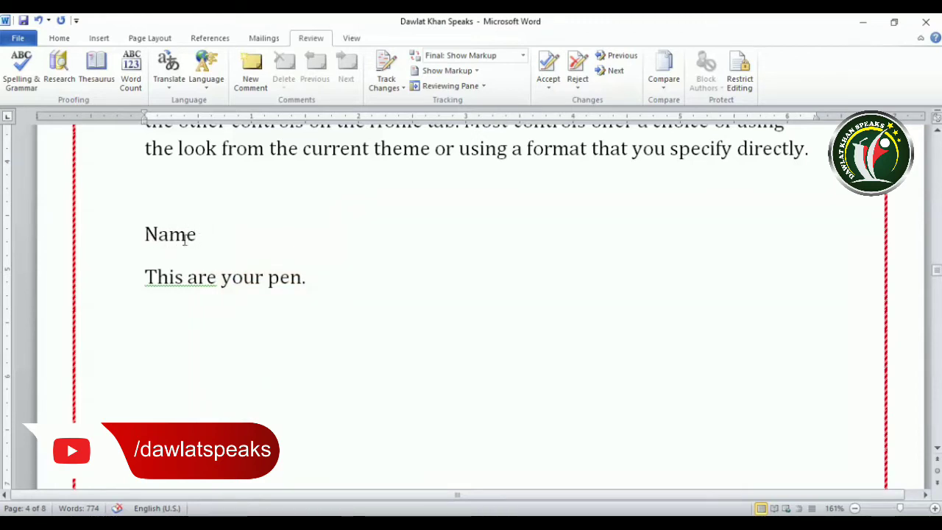
key("ctrl+z")
right_click(180, 236)
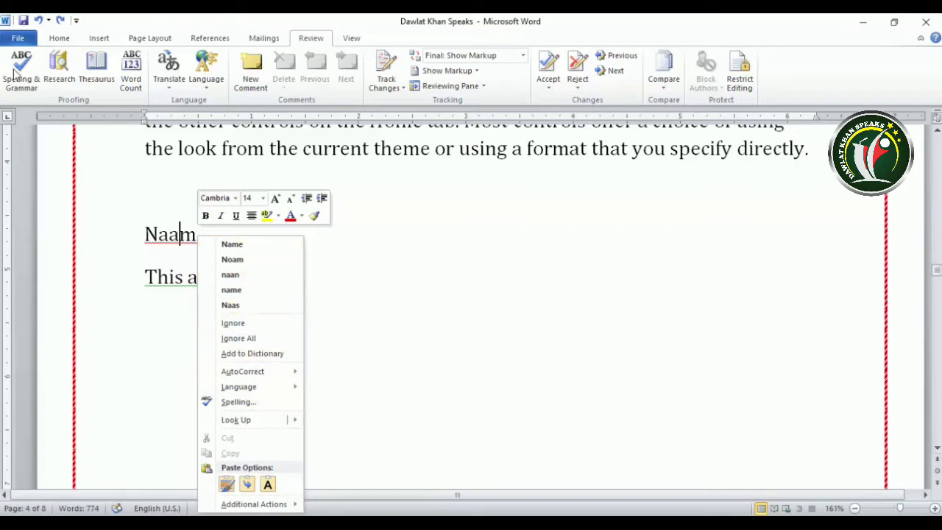
left_click(470, 303)
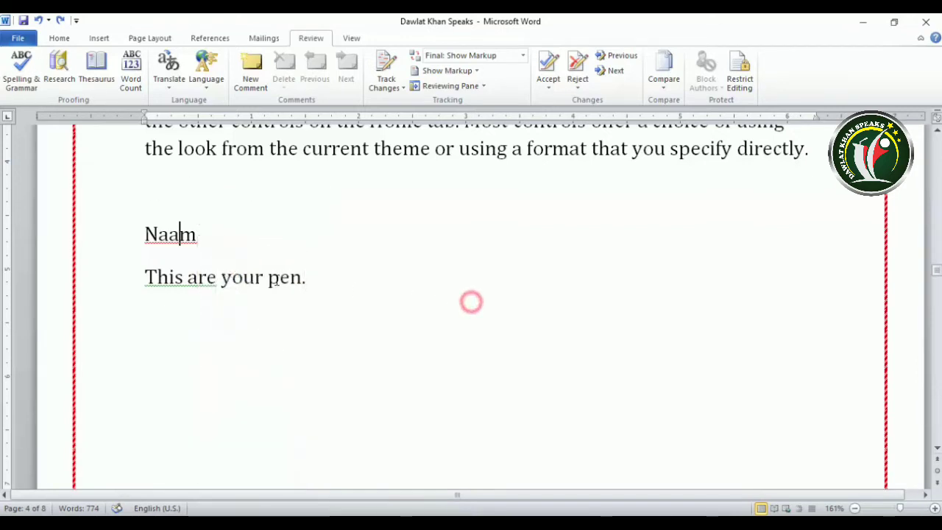
right_click(197, 284)
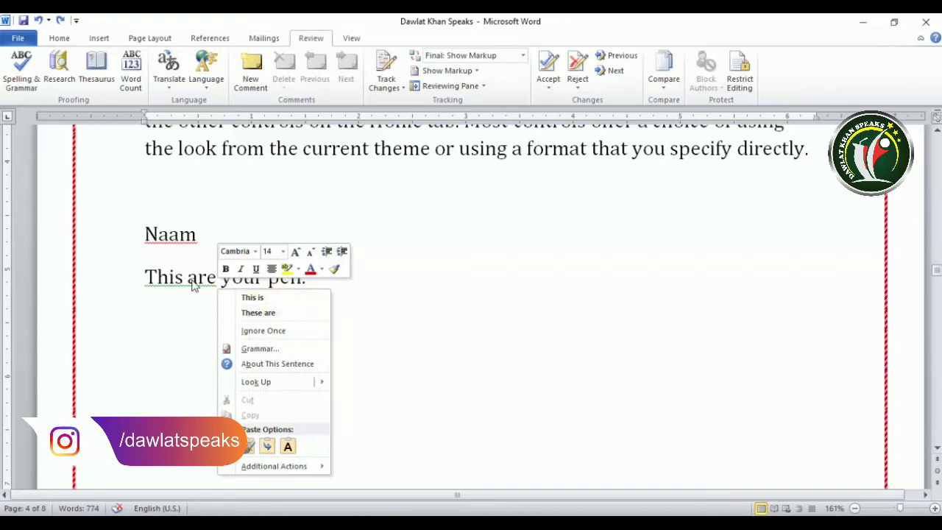
left_click(253, 298)
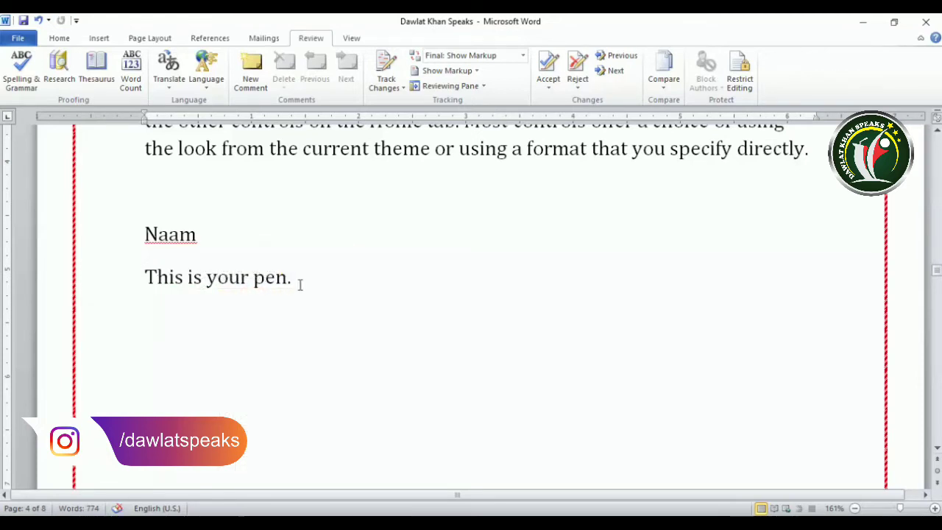
key("ctrl+z")
left_click(332, 280)
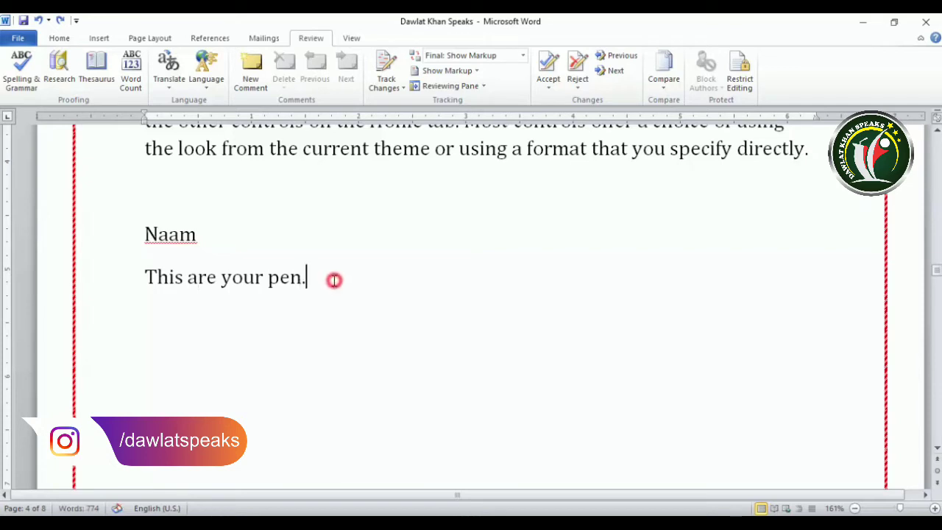
left_click(195, 281)
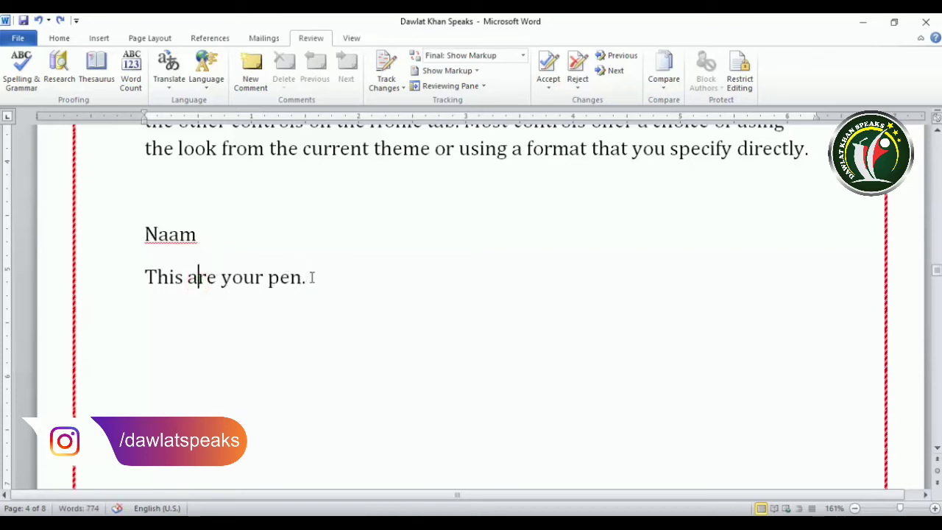
double_click(210, 280)
left_click(208, 279)
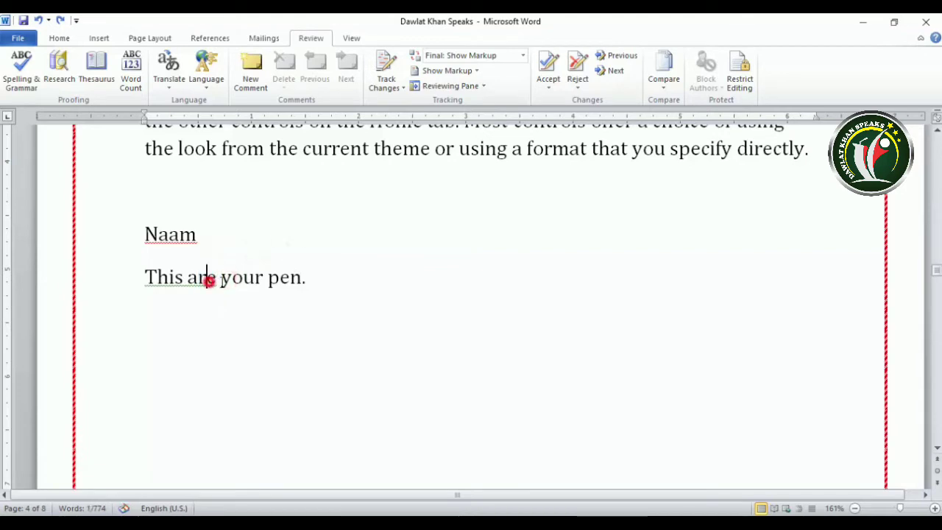
left_click(312, 280)
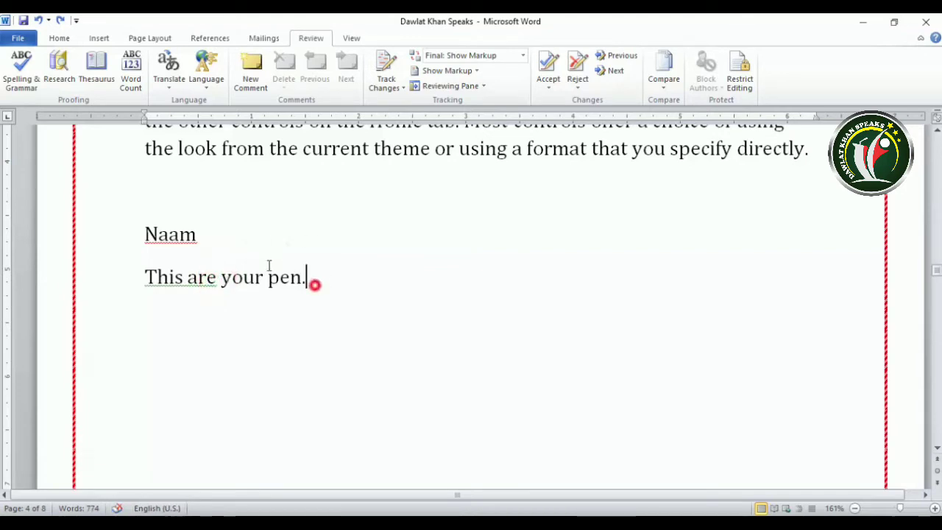
Start Spelling & Grammar and accept the 'This is' fix for the agreement error
left_click(22, 82)
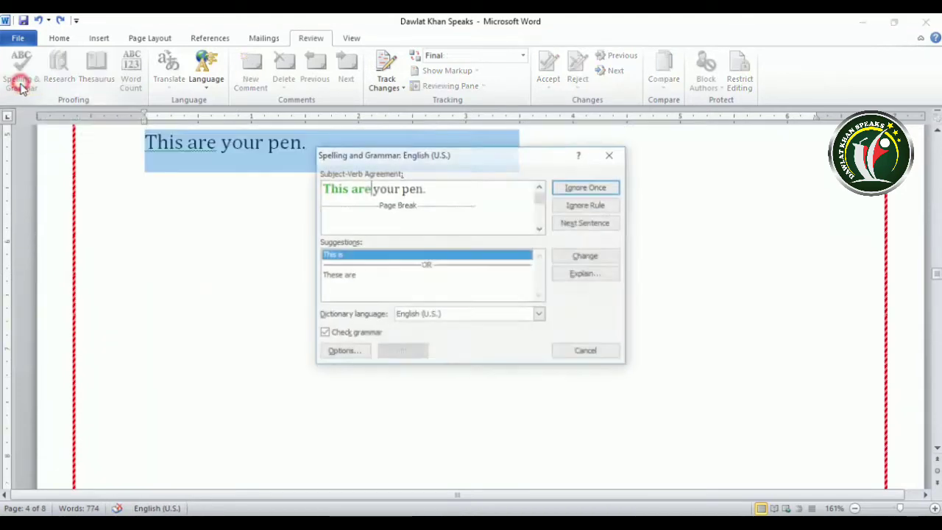
left_click_drag(409, 156, 648, 170)
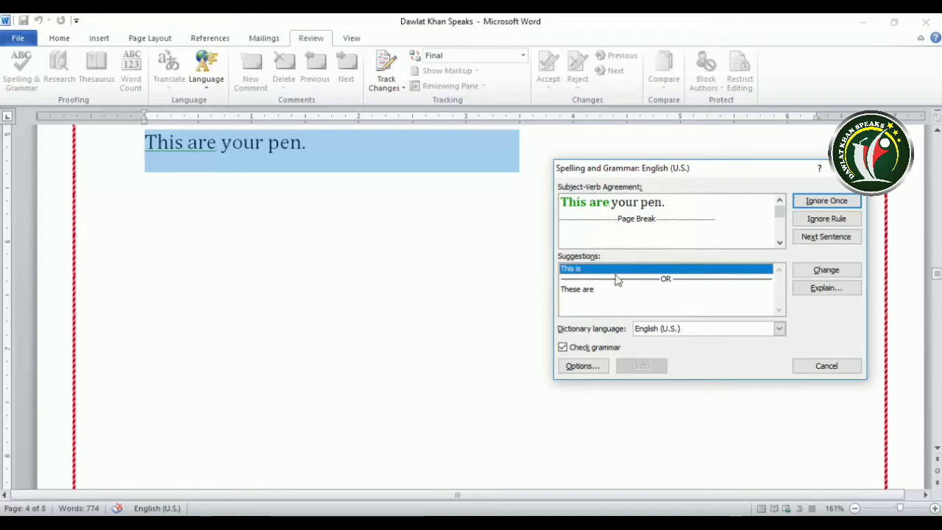
left_click(571, 270)
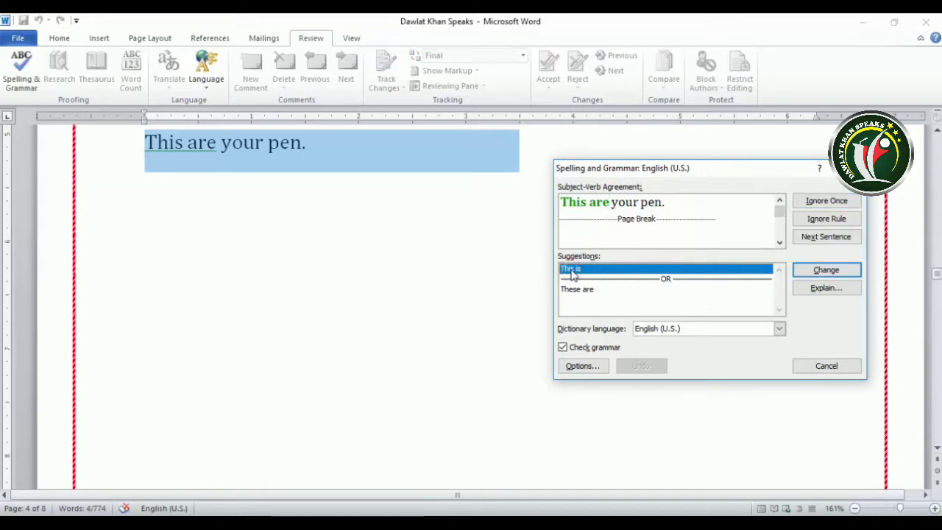
left_click(826, 271)
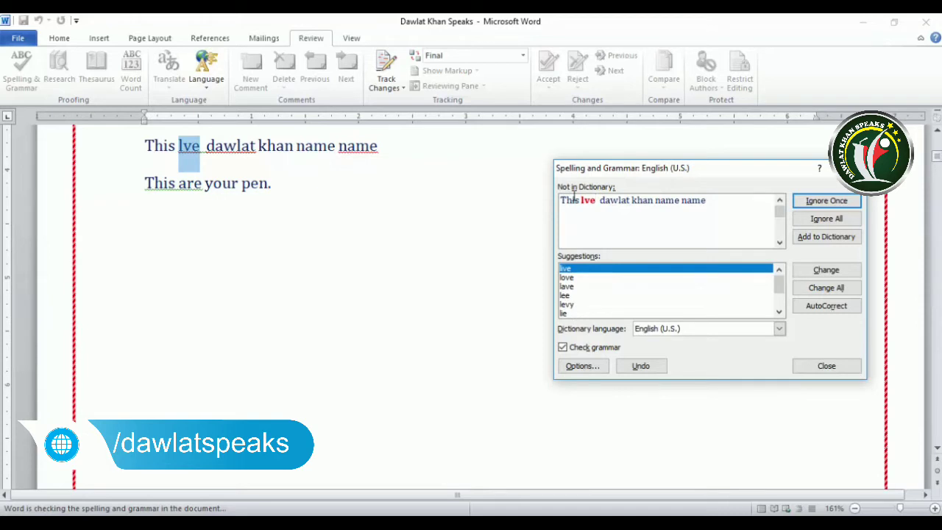
Change 'lve' to 'love' and ignore 'dawlat' once
left_click(568, 277)
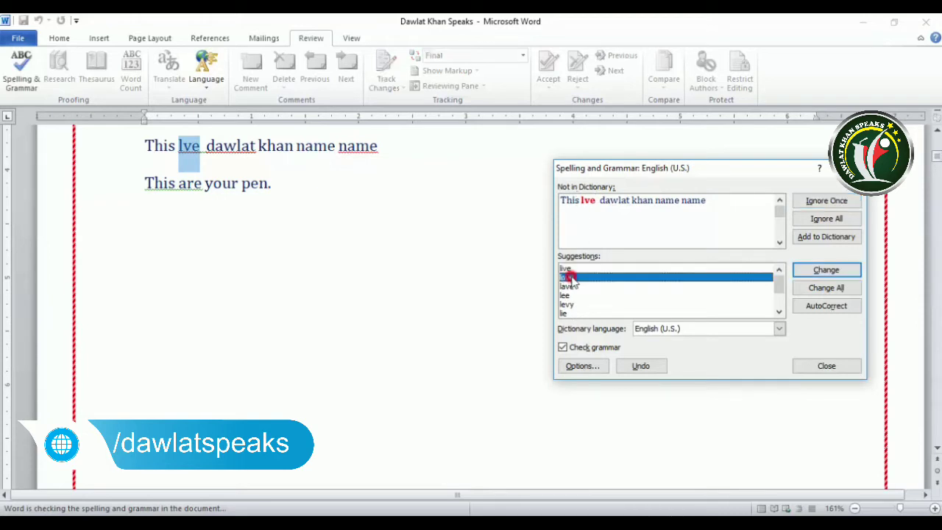
left_click(827, 272)
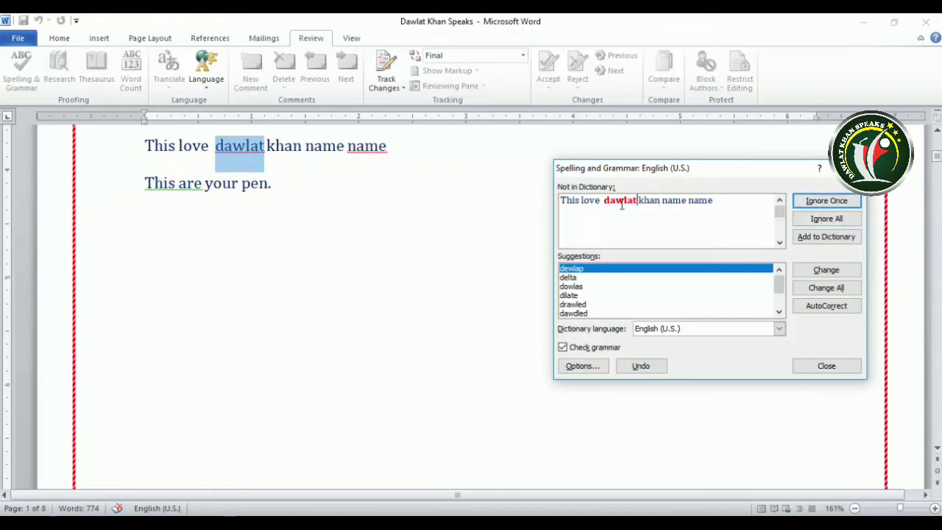
left_click(845, 204)
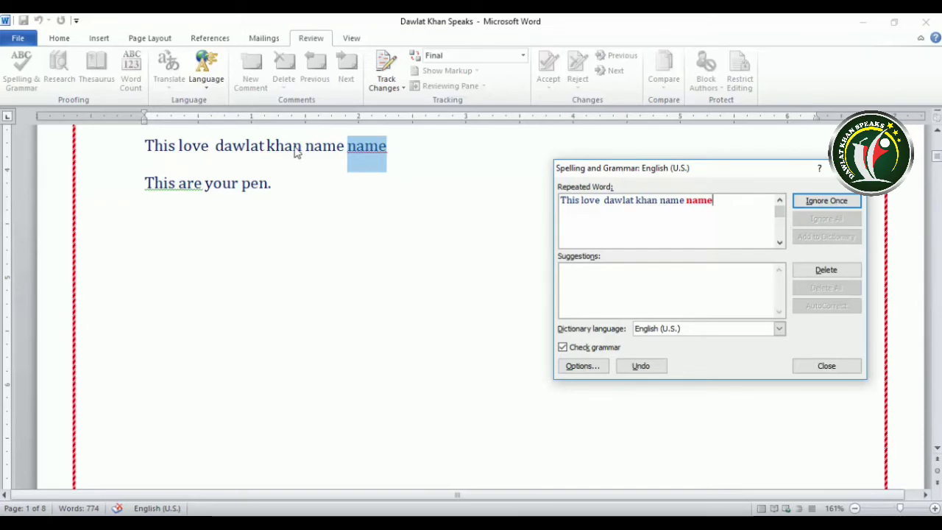
Undo the stray edit, delete the repeated 'name', and skip the extra-space warning
key("BackSpace")
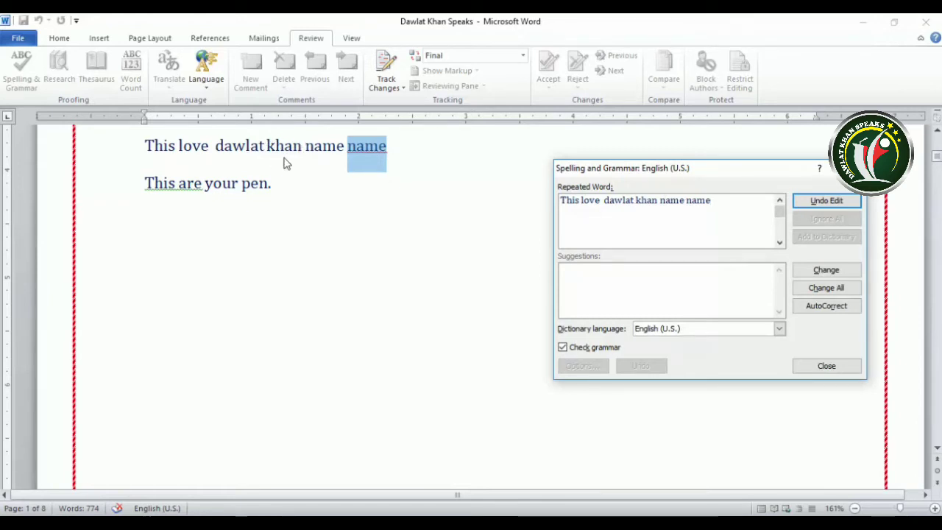
left_click(827, 201)
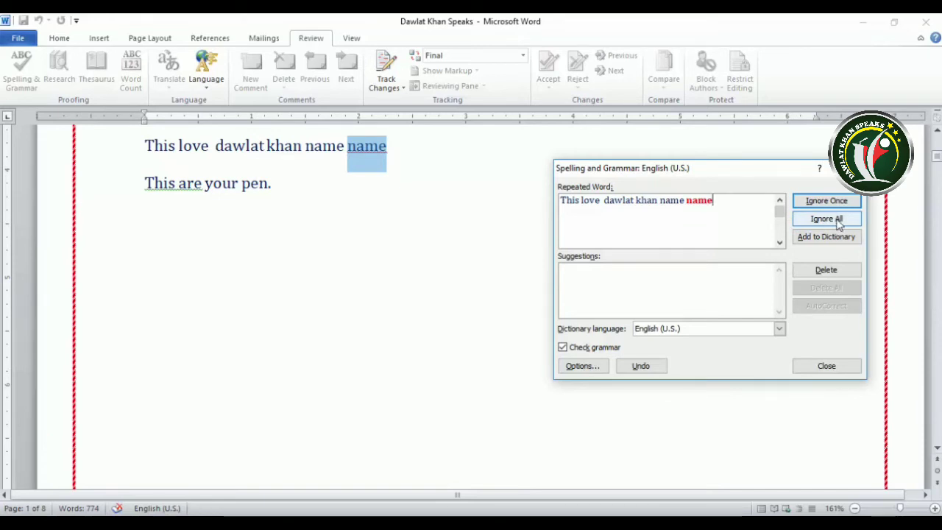
left_click(822, 270)
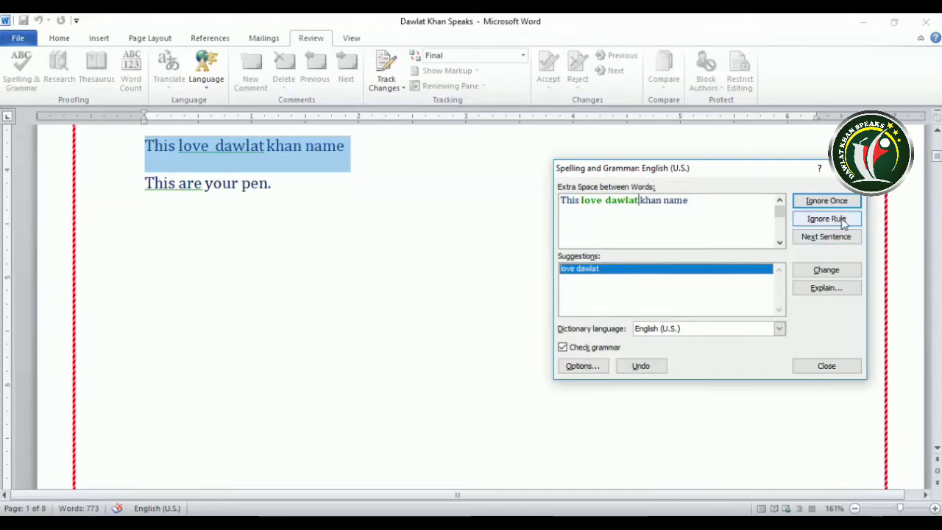
left_click(827, 245)
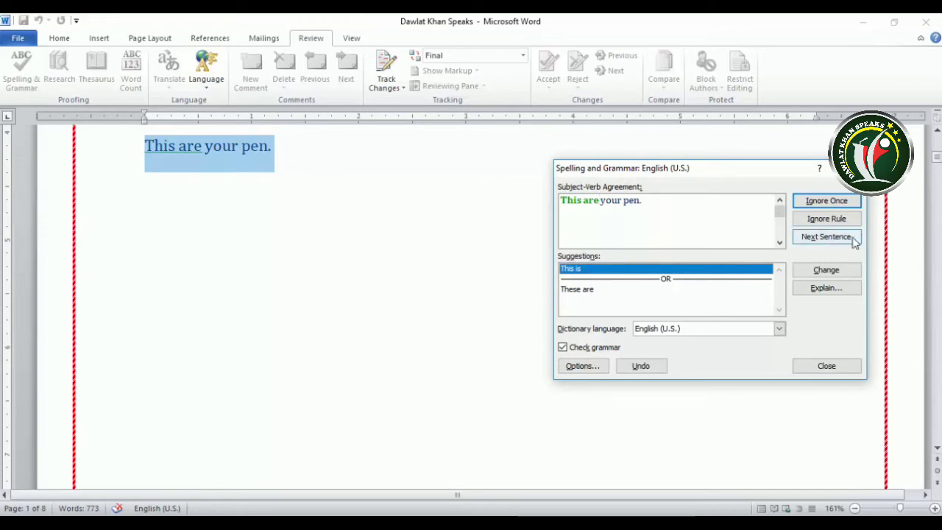
Accept 'This is' for 'This are your pen.' and ignore 'theseartsrss' once
left_click(826, 270)
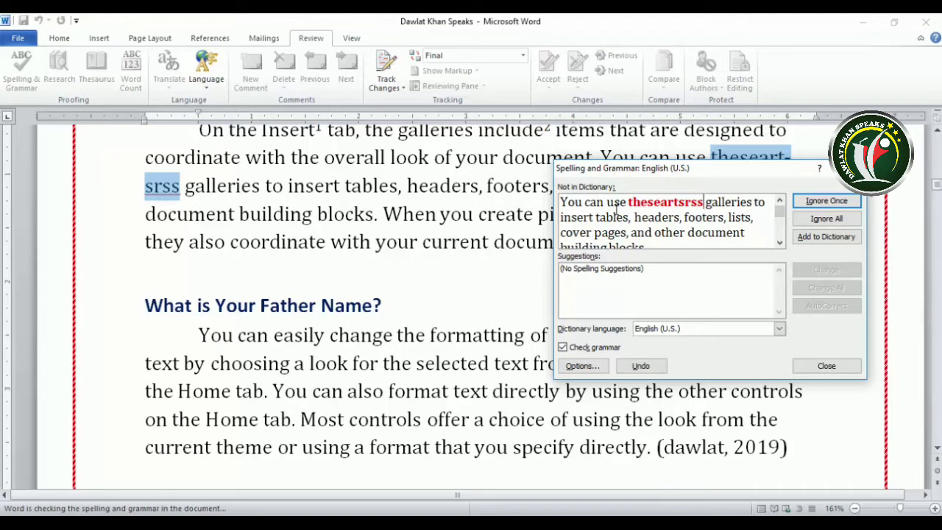
left_click(826, 204)
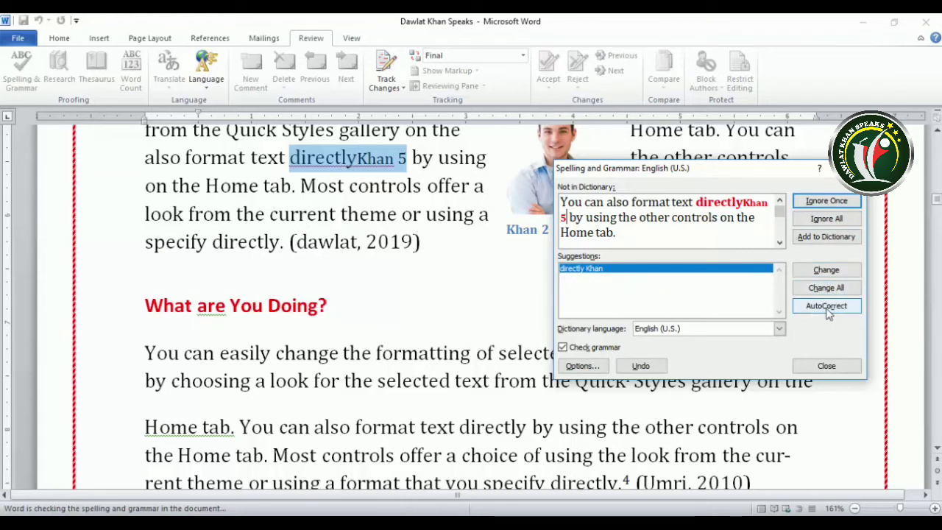
Skip 'directlyKhan', ignore the agreement rule for 'What are You Doing?', and pass the 'Home tab.' fragment
left_click(850, 308)
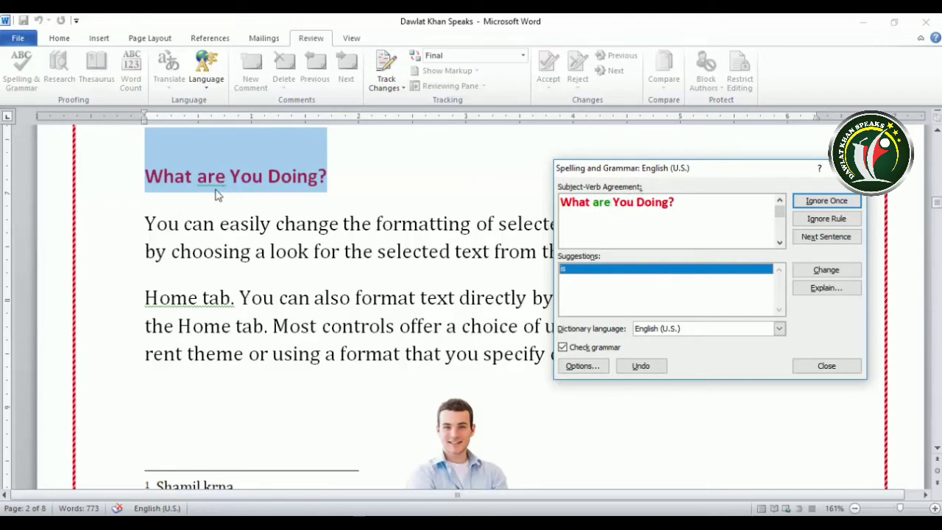
double_click(619, 205)
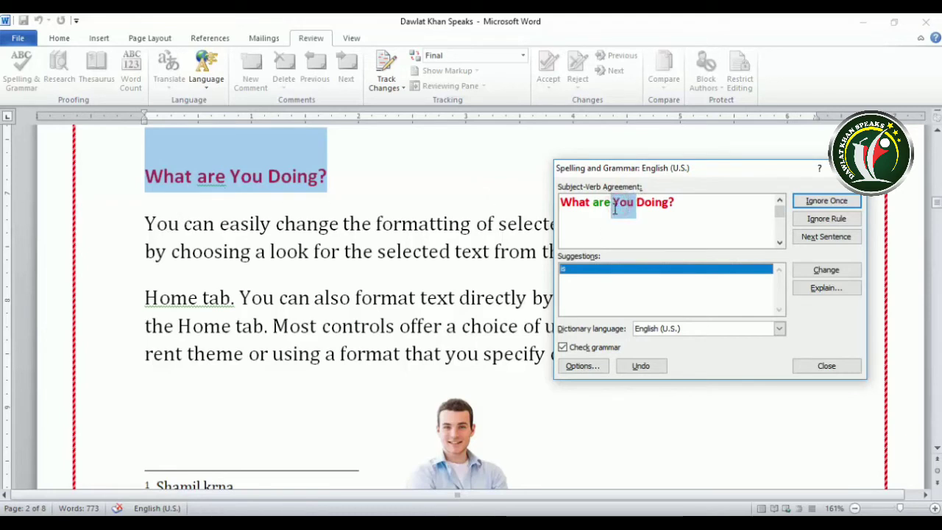
left_click(618, 206)
left_click(618, 206)
left_click_drag(618, 206, 615, 205)
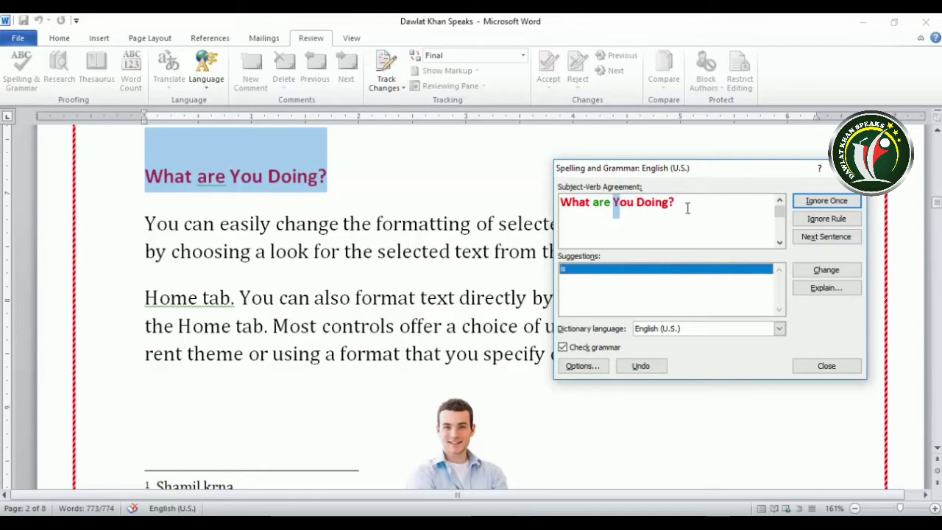
left_click(826, 218)
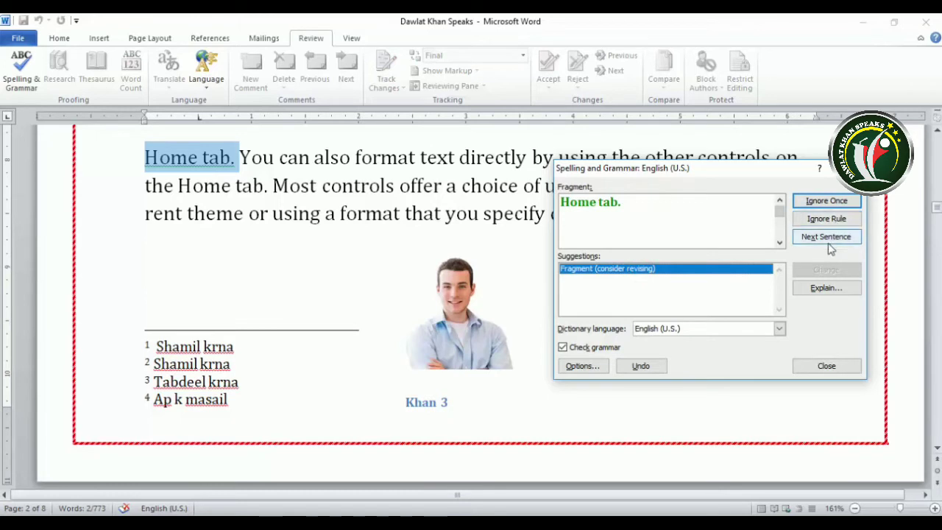
left_click(826, 238)
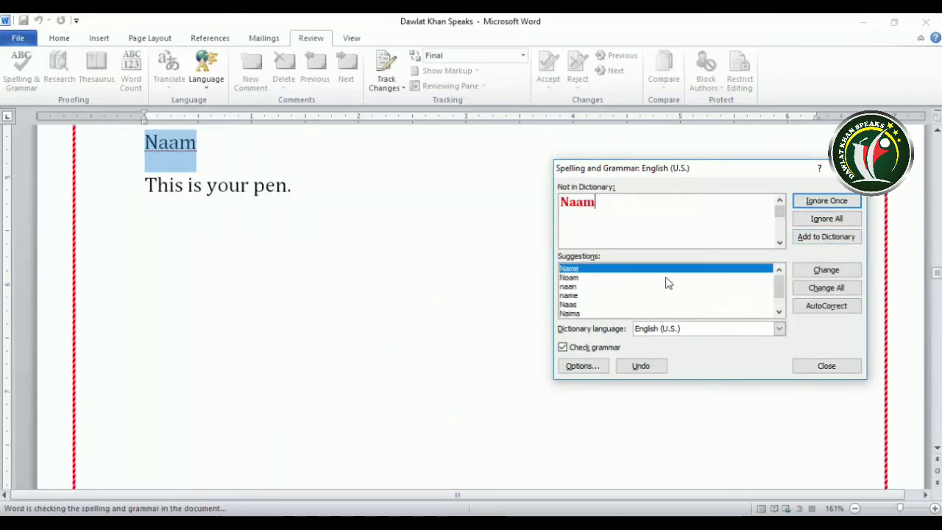
End the spelling check and view spelling suggestions for 'Naam' without changing it
left_click(825, 366)
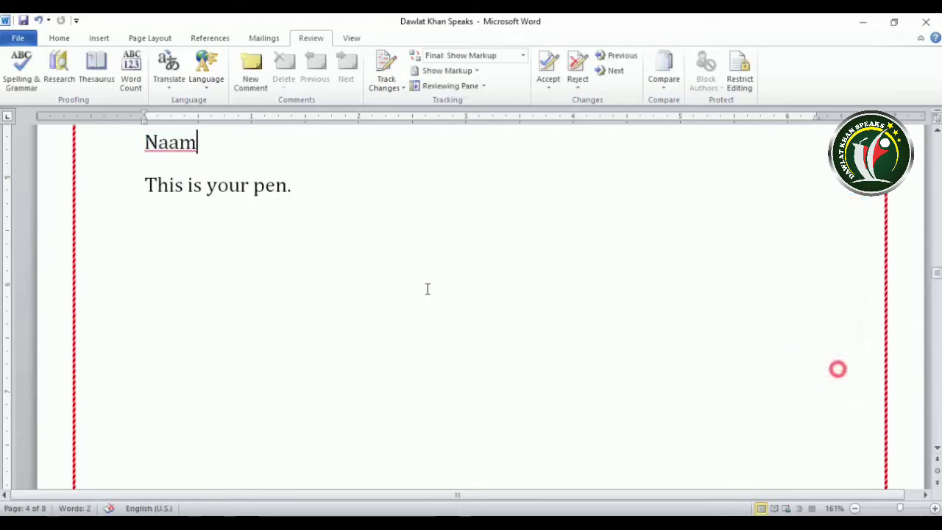
scroll(405, 279, "up", 3)
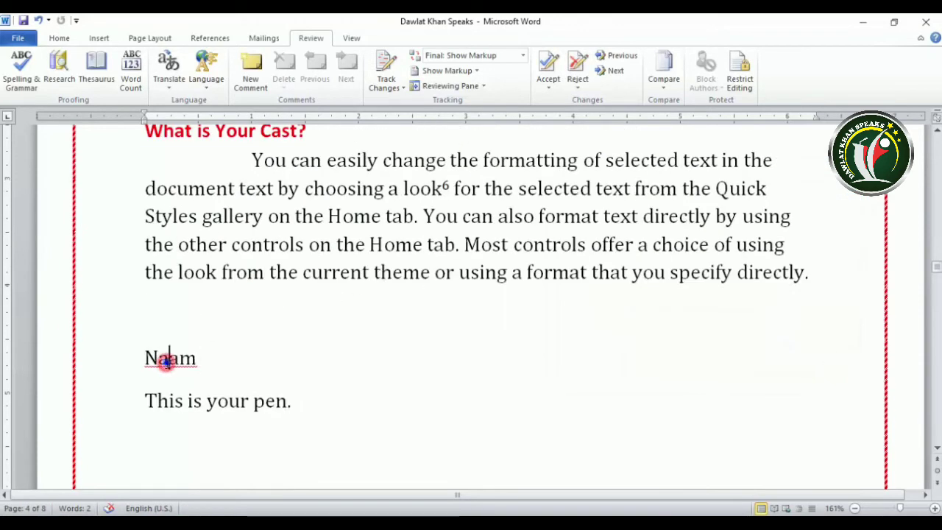
right_click(167, 362)
left_click(525, 335)
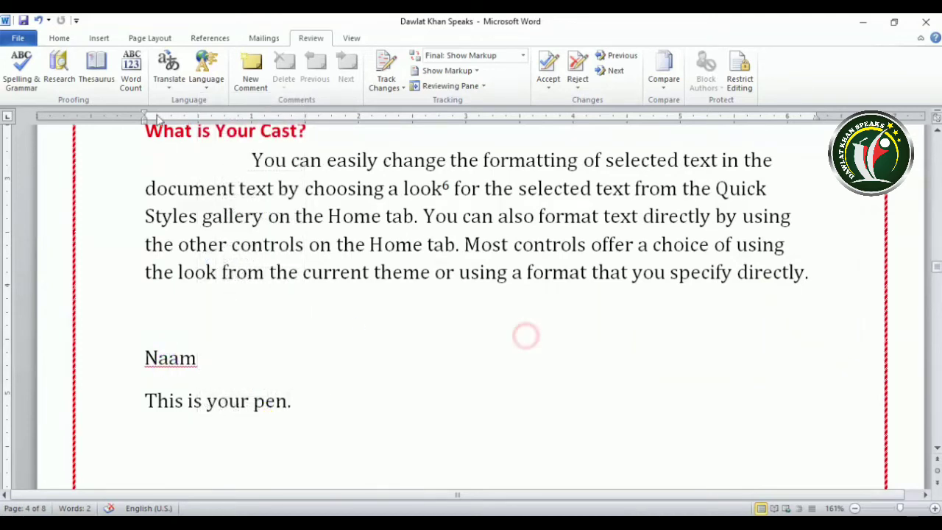
Open the Research and synonym lookups for 'Naam', then close the results pane
left_click(58, 80)
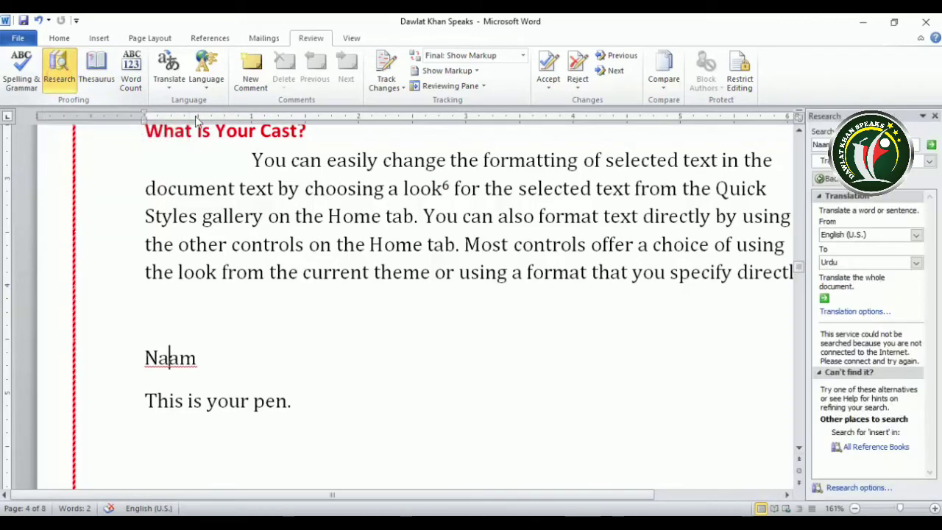
left_click(934, 115)
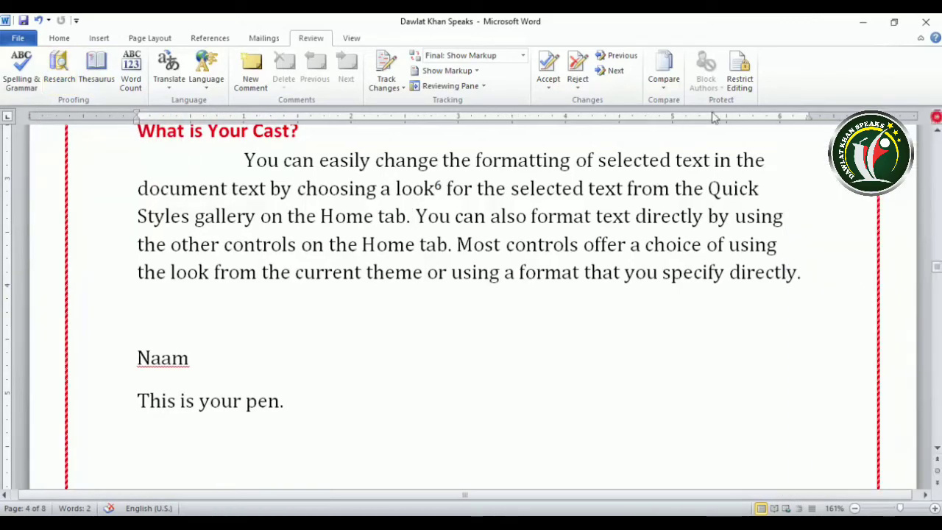
left_click(89, 78)
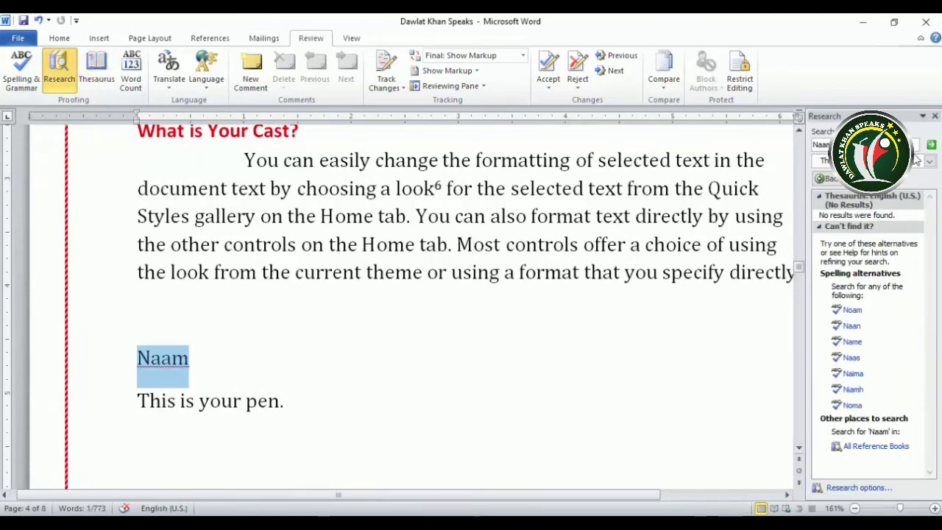
left_click(934, 116)
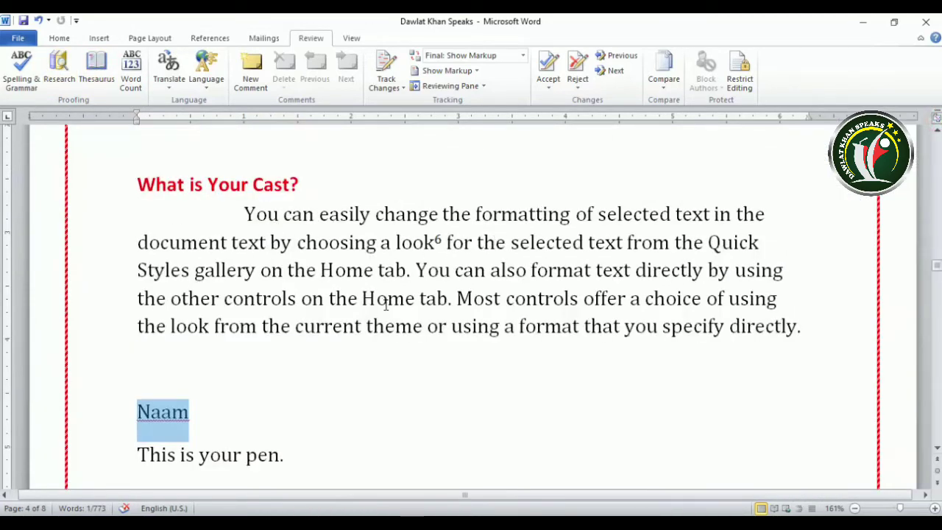
Place the insertion point at the end of 'This is your pen.'
scroll(385, 303, "down", 3)
left_click(181, 267)
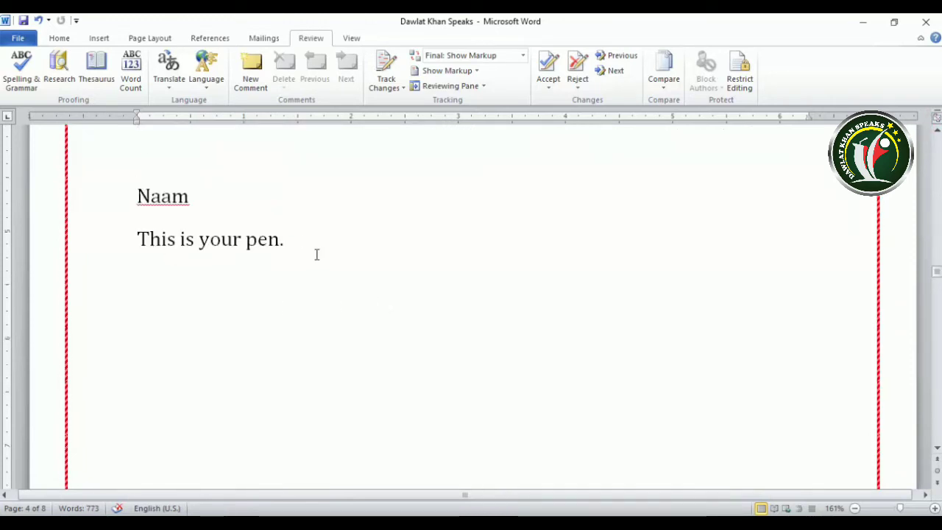
left_click(290, 246)
left_click(329, 248)
Add 'name' on a new line below 'This is your pen.'
left_click(114, 303)
left_click(338, 272)
key("Return")
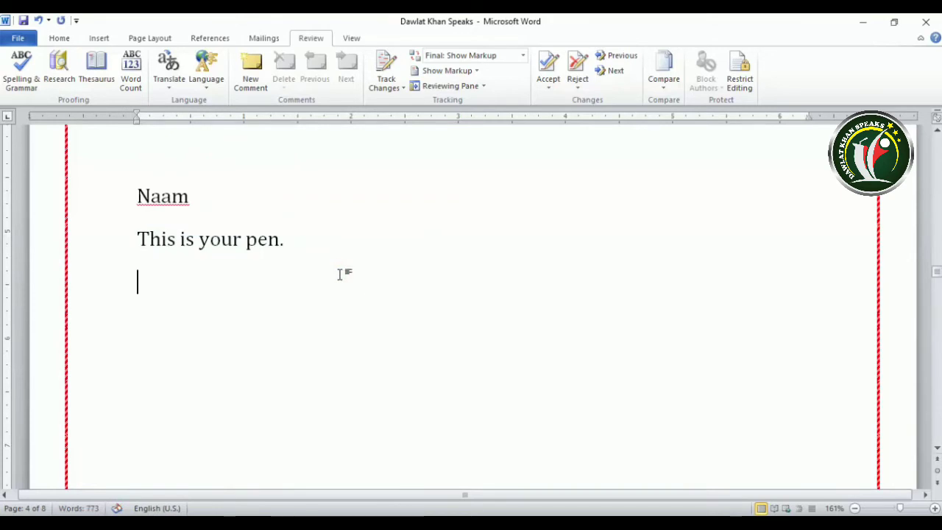
type("name")
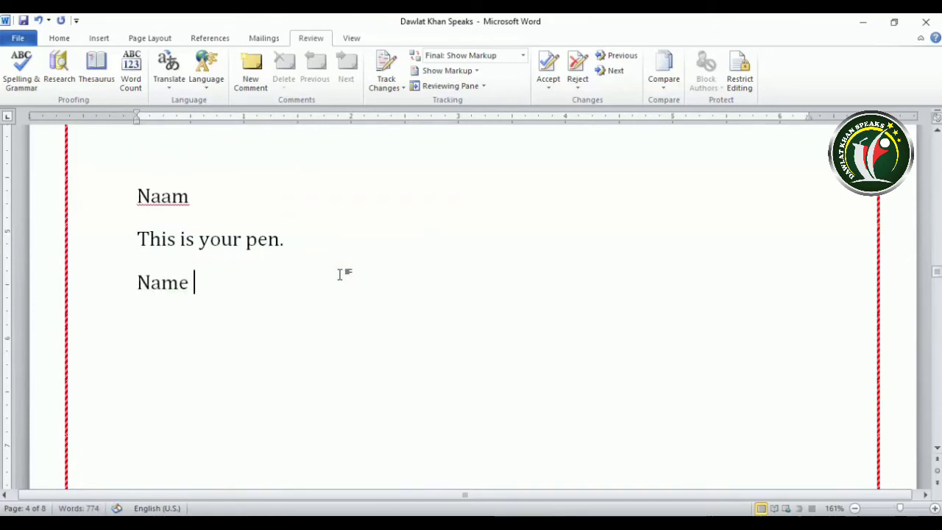
Look up 'Name' in Research and show the list of reference sources
left_click(170, 282)
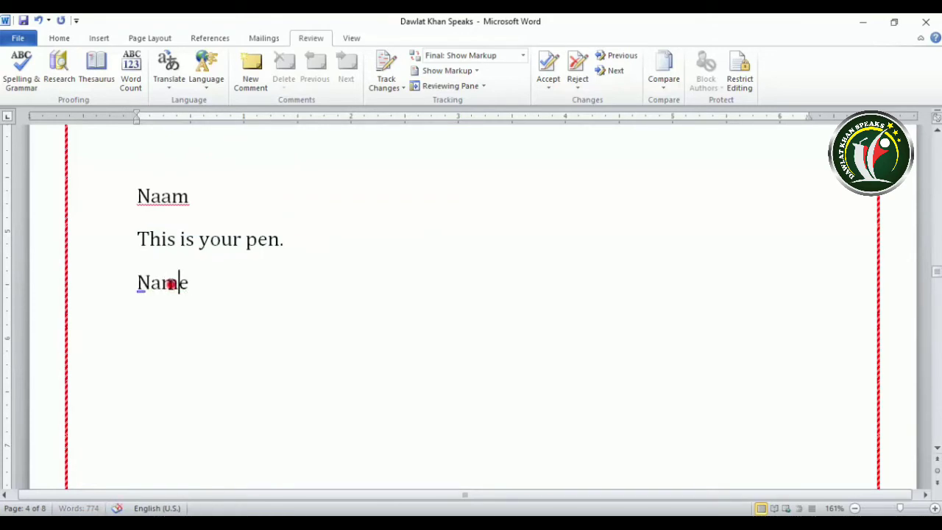
left_click(61, 77)
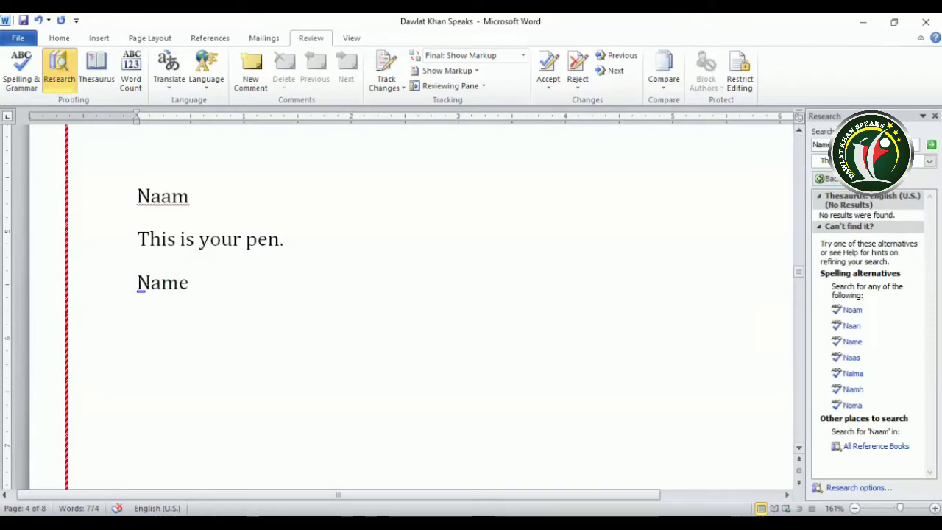
left_click(930, 161)
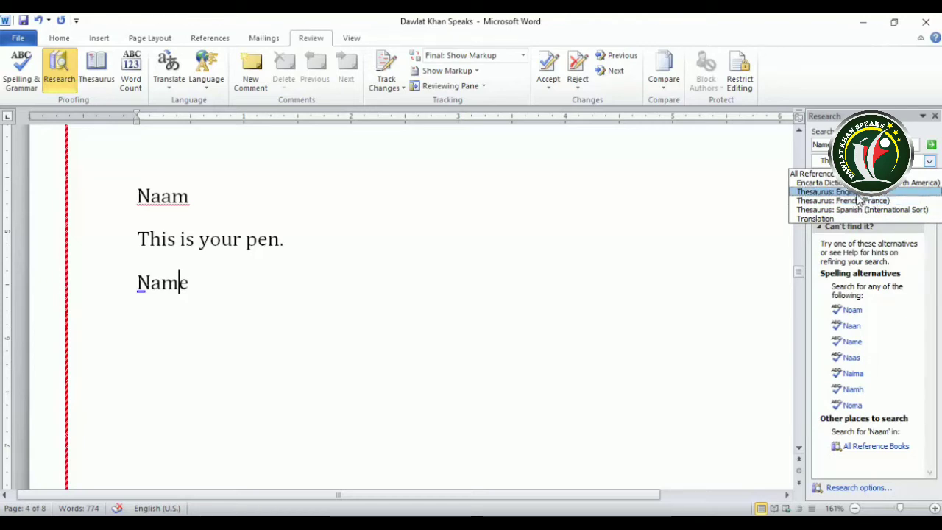
Search All Reference Books and expand the Thesaurus: English (U.S.) synonyms for 'Name'
left_click(822, 174)
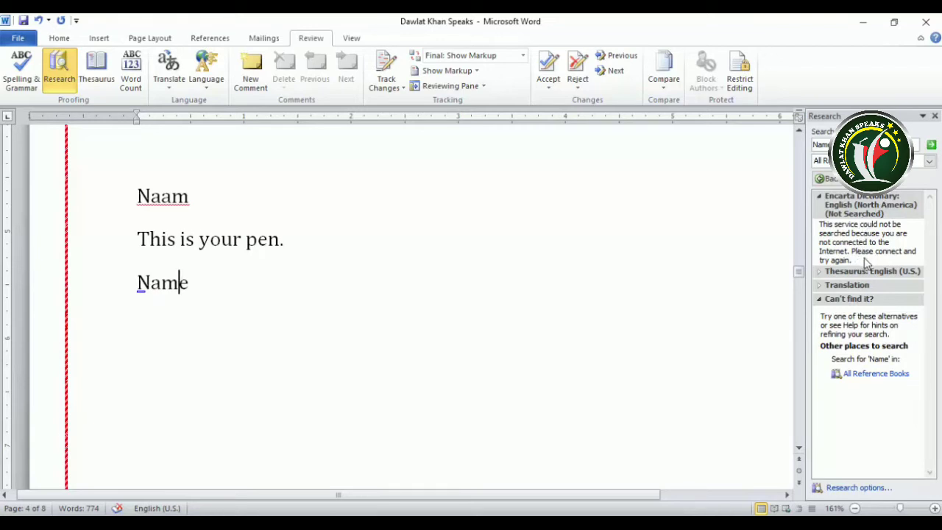
left_click(818, 274)
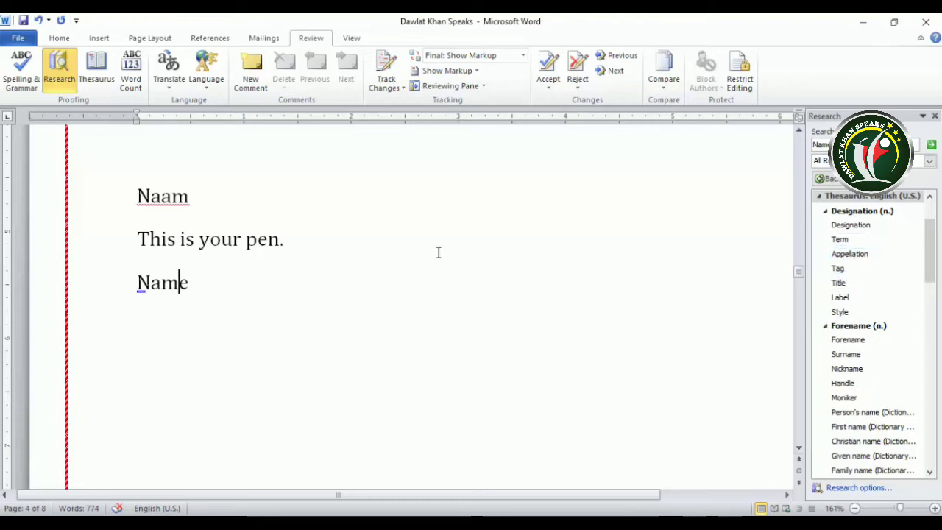
Browse the thesaurus results, then rerun the synonym lookup for 'name'
left_click(912, 241)
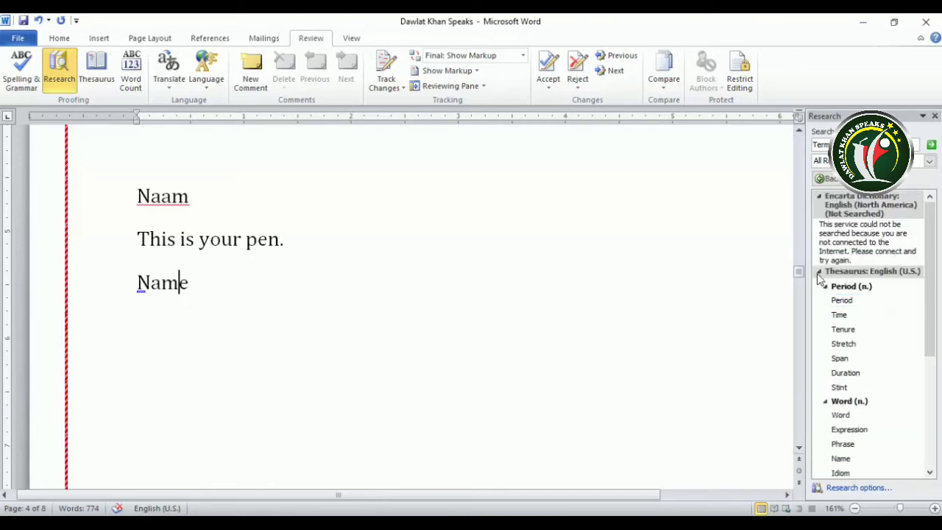
left_click(818, 271)
left_click(818, 271)
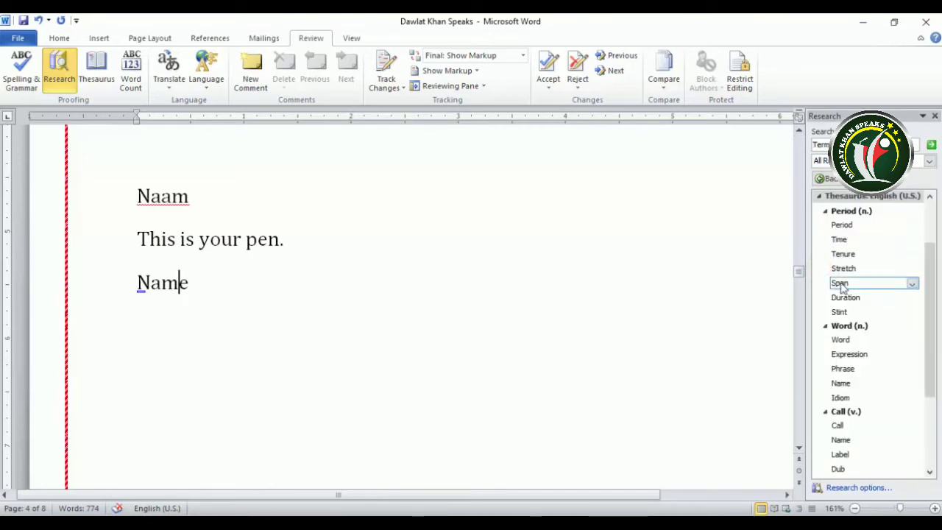
scroll(857, 278, "up", 2)
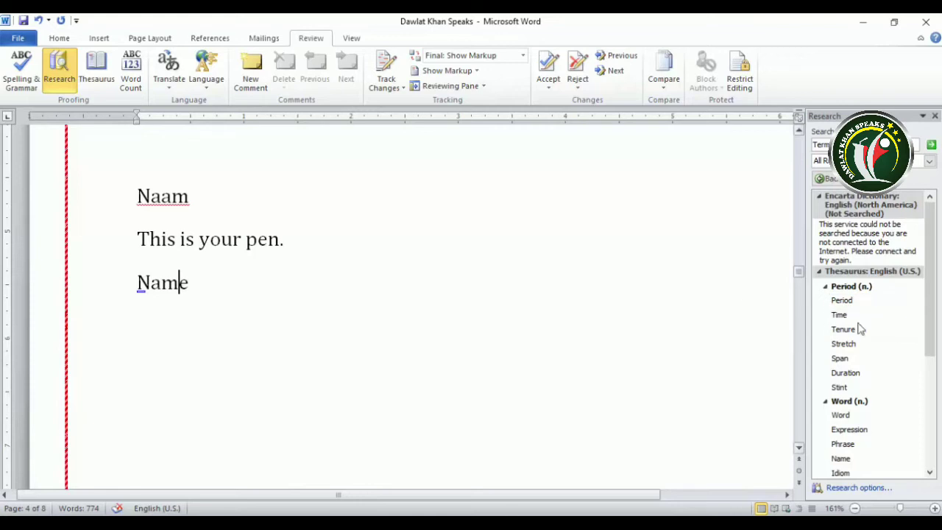
left_click(840, 315)
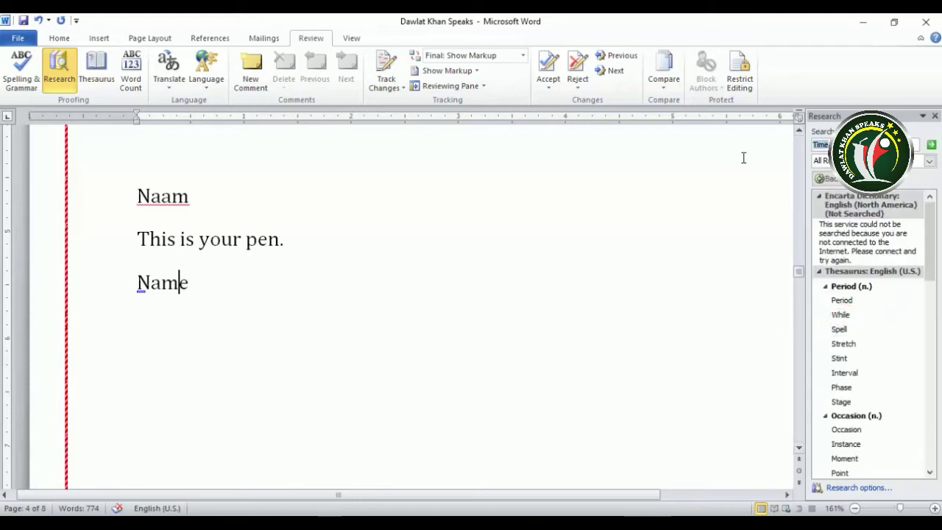
type("name")
key("Return")
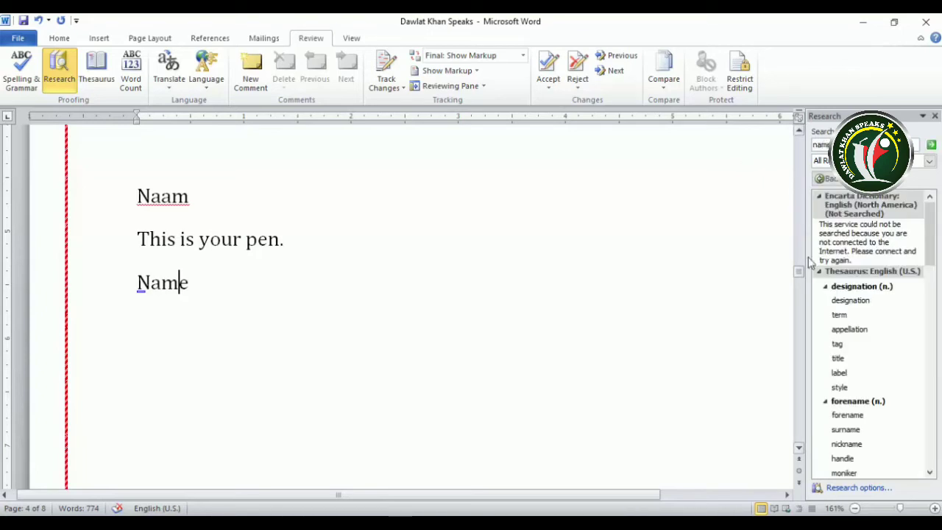
Replace 'Name' with the synonym 'term' and paste 'designation' after it
left_click(914, 318)
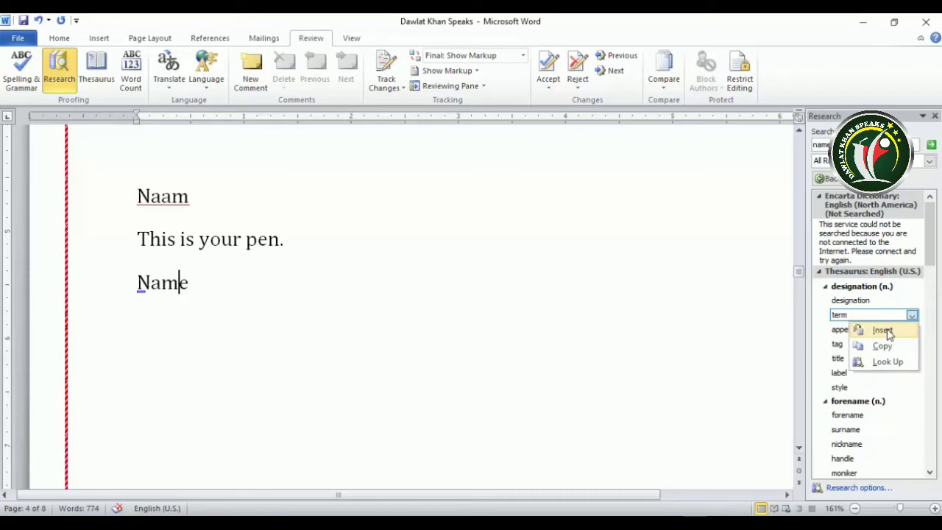
left_click(882, 331)
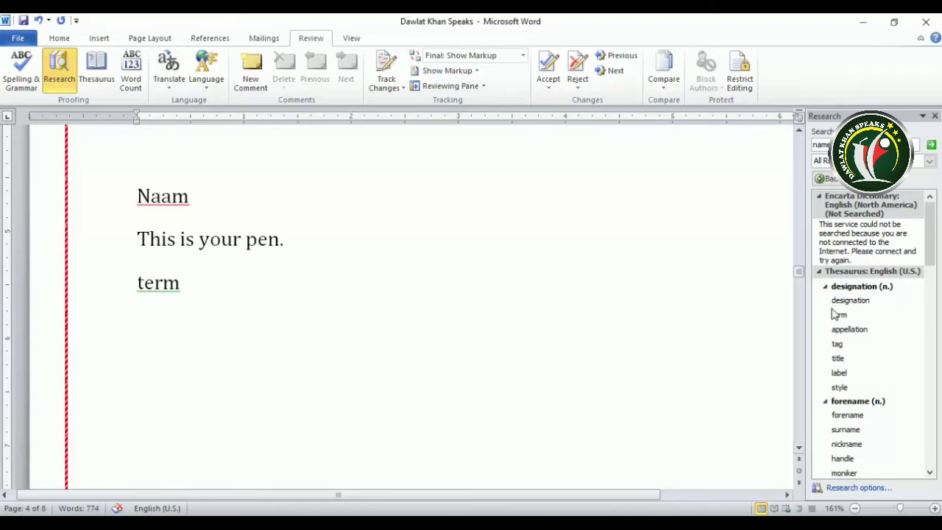
left_click(910, 302)
left_click(887, 333)
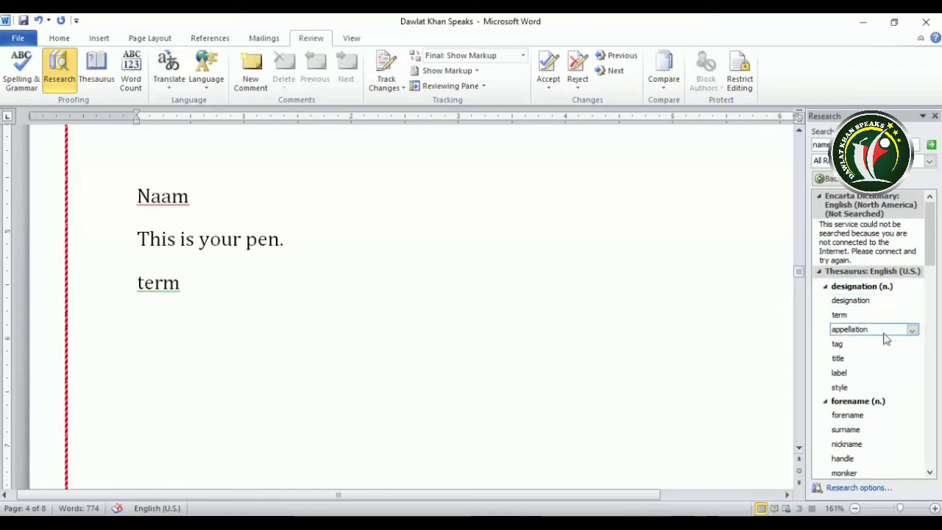
left_click(246, 306)
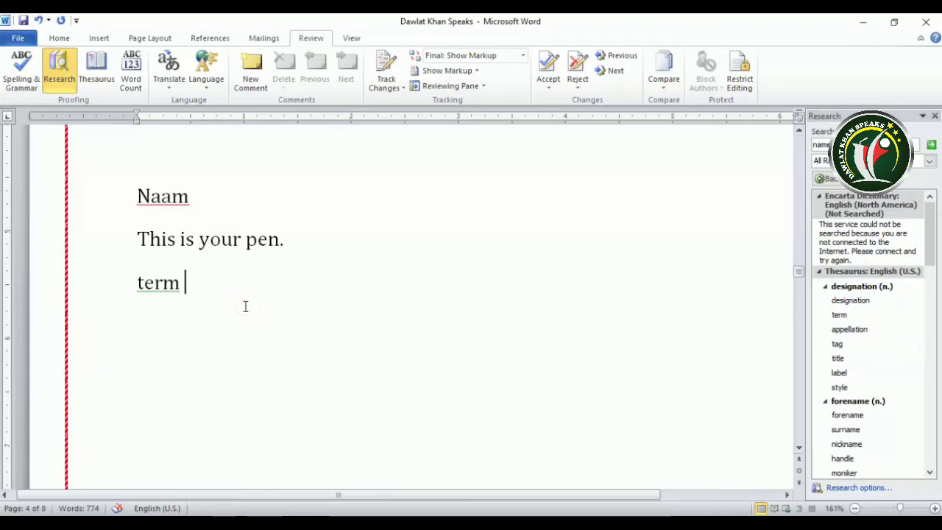
key("ctrl+v")
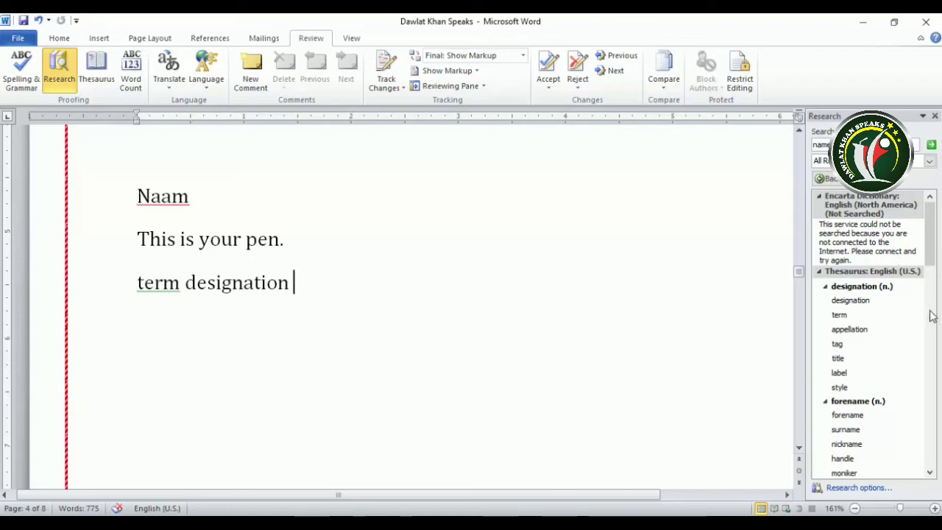
Close the Research and thesaurus results, returning to the end of the text
left_click_drag(935, 232, 935, 258)
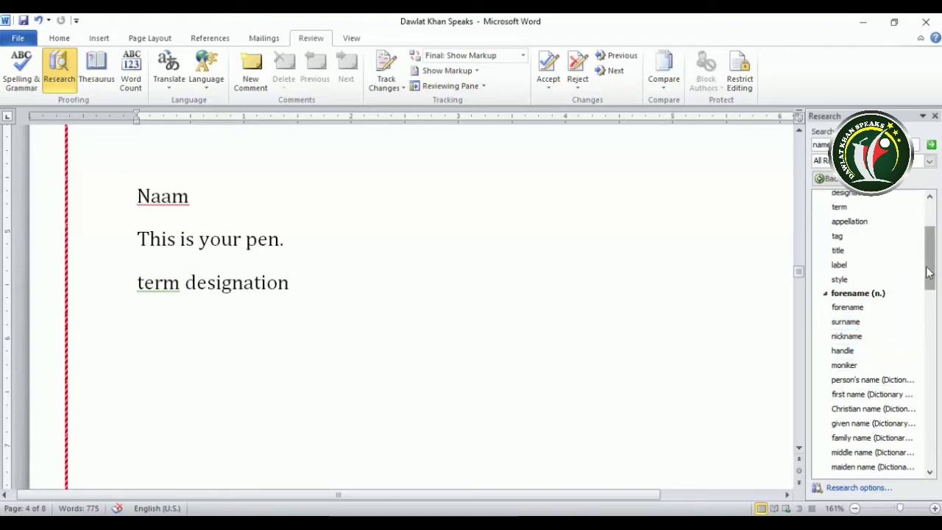
left_click_drag(930, 269, 933, 295)
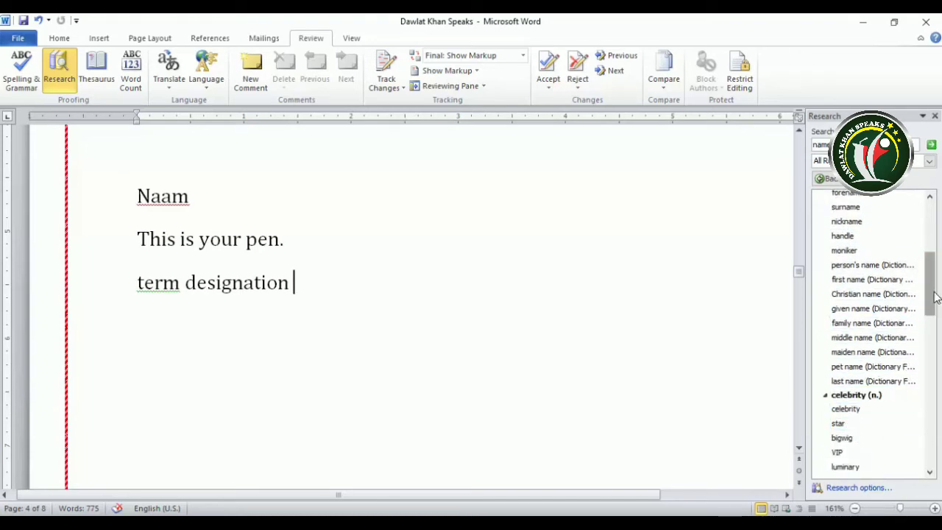
left_click_drag(933, 296, 932, 213)
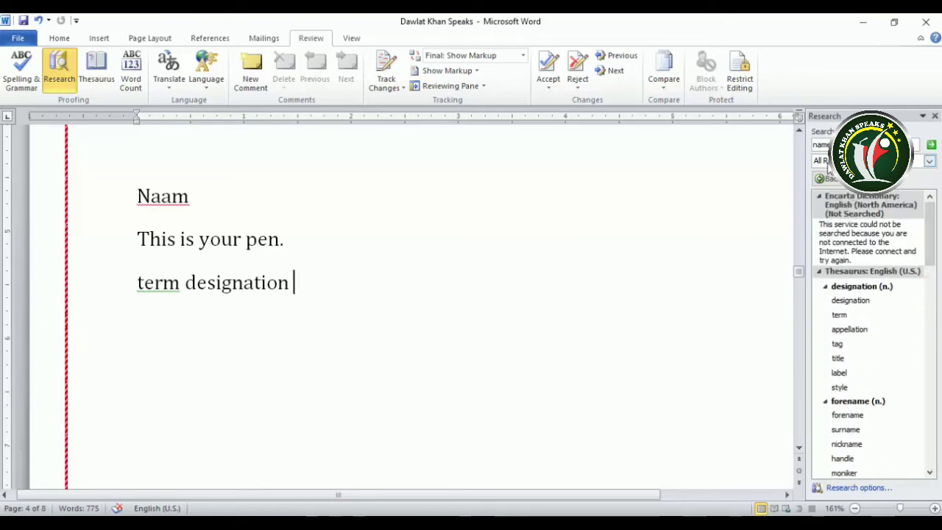
left_click(934, 117)
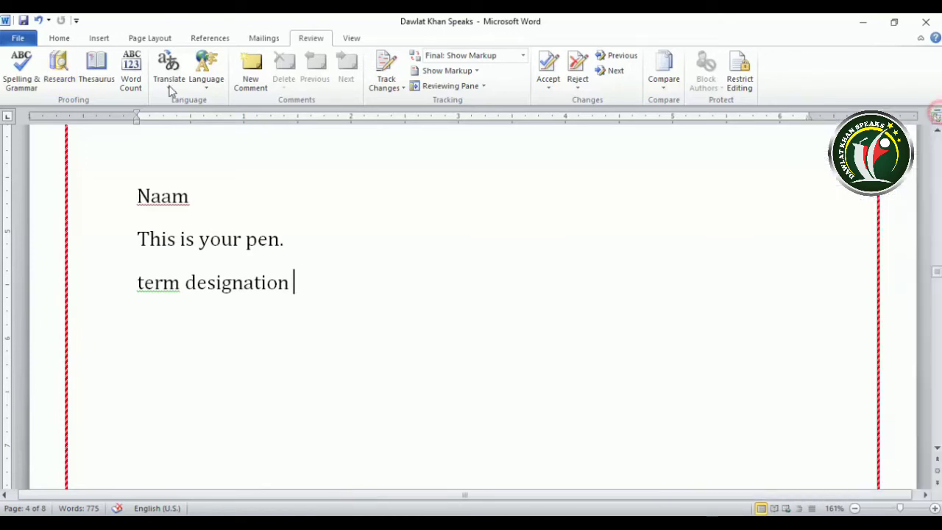
left_click(100, 81)
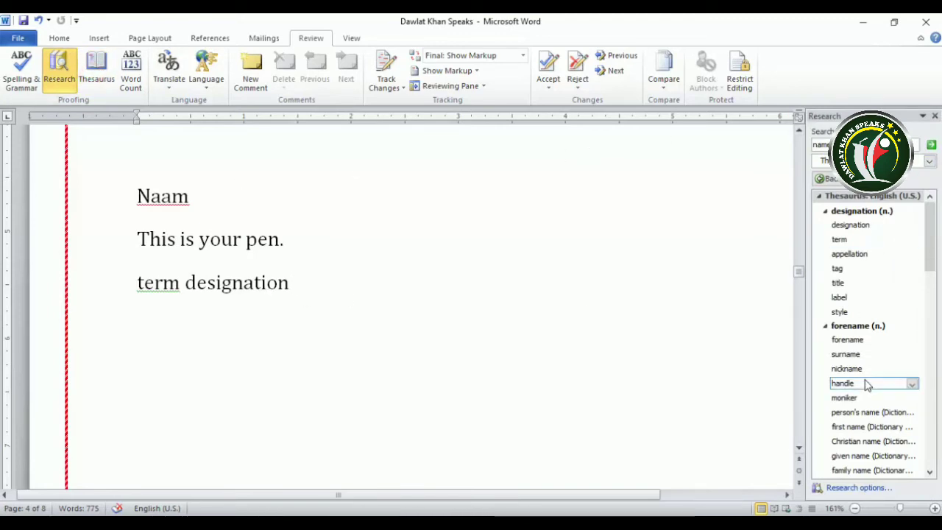
left_click(935, 116)
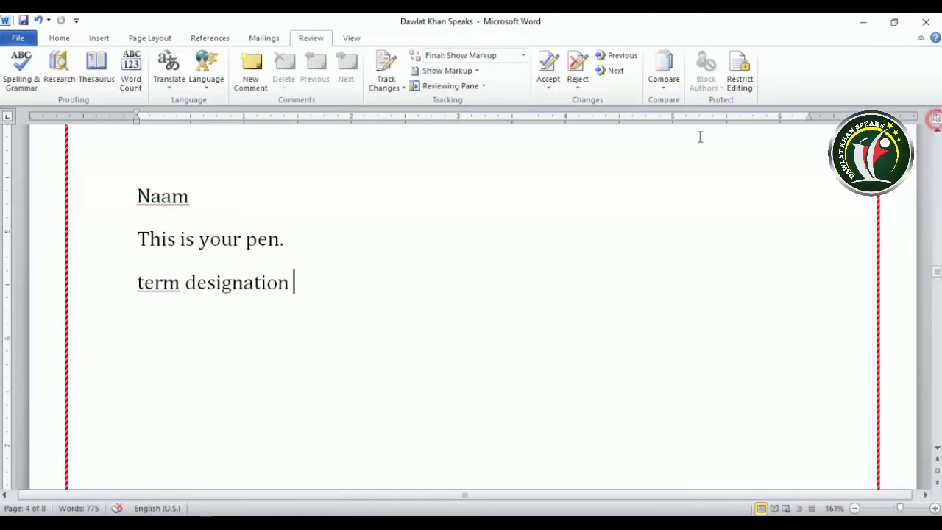
left_click(433, 363)
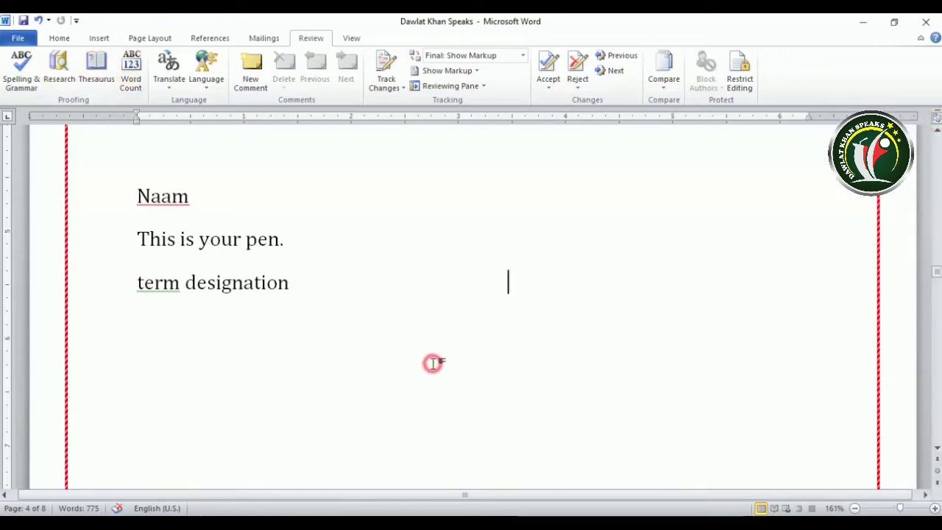
left_click(138, 76)
left_click_drag(432, 195, 417, 186)
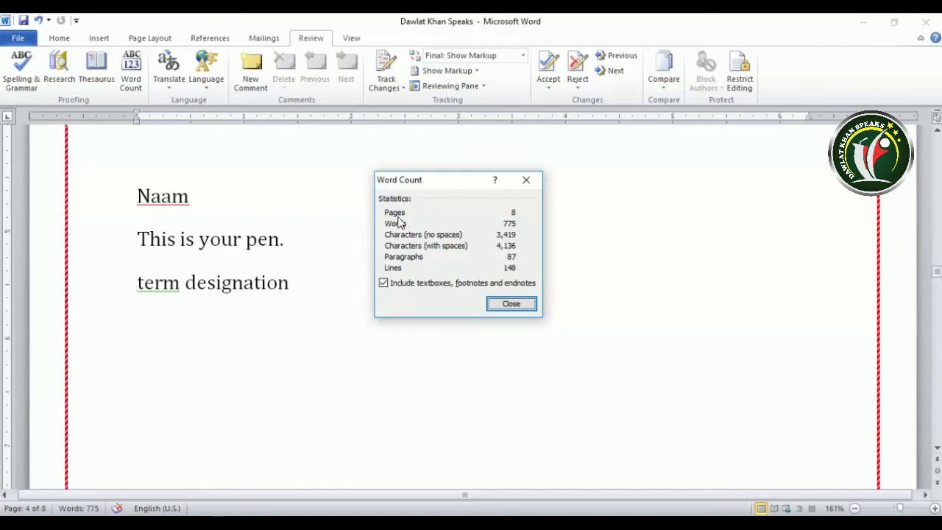
left_click(516, 212)
left_click(383, 284)
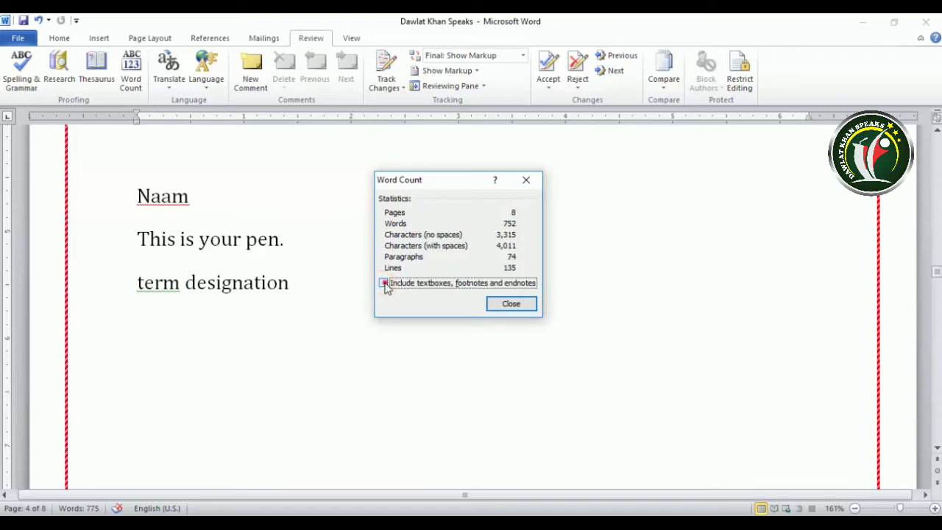
left_click(383, 284)
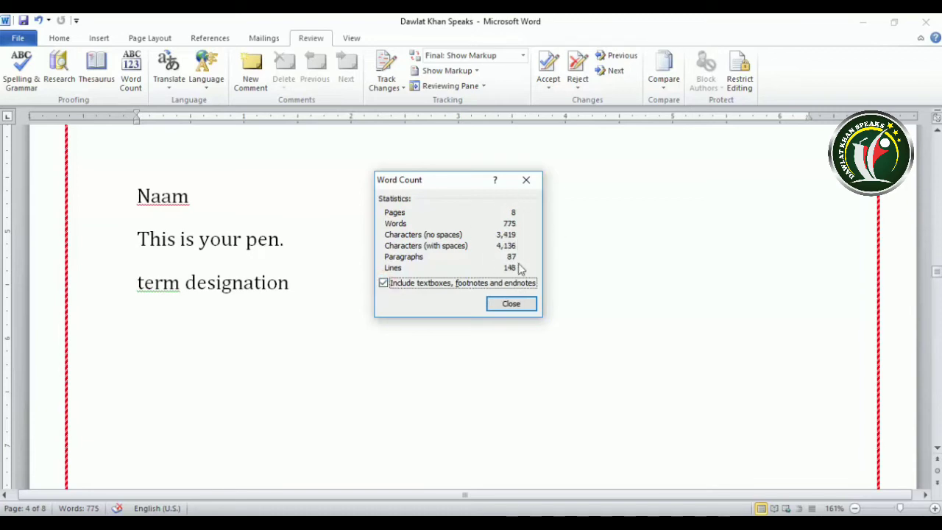
left_click(383, 284)
left_click(383, 284)
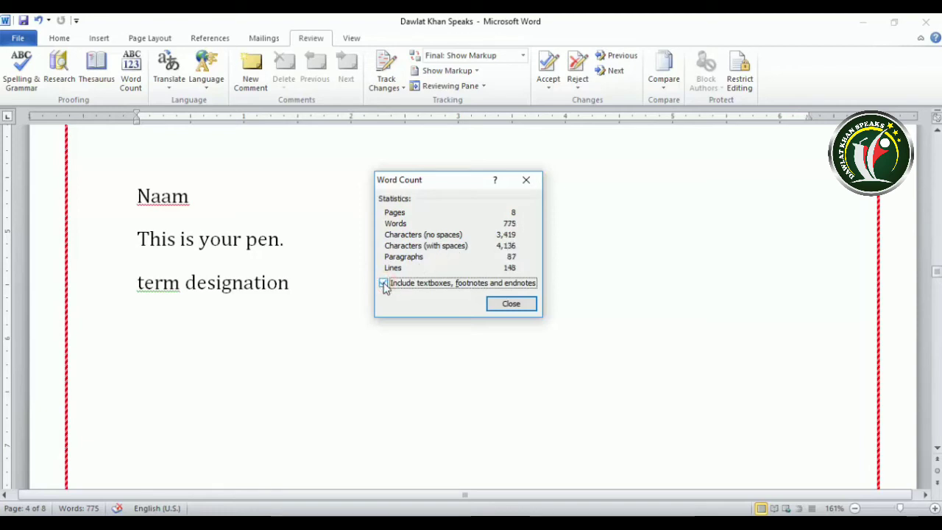
left_click(513, 304)
Try Translate Document but decline sending it online, then reopen the Translate choices
left_click(172, 87)
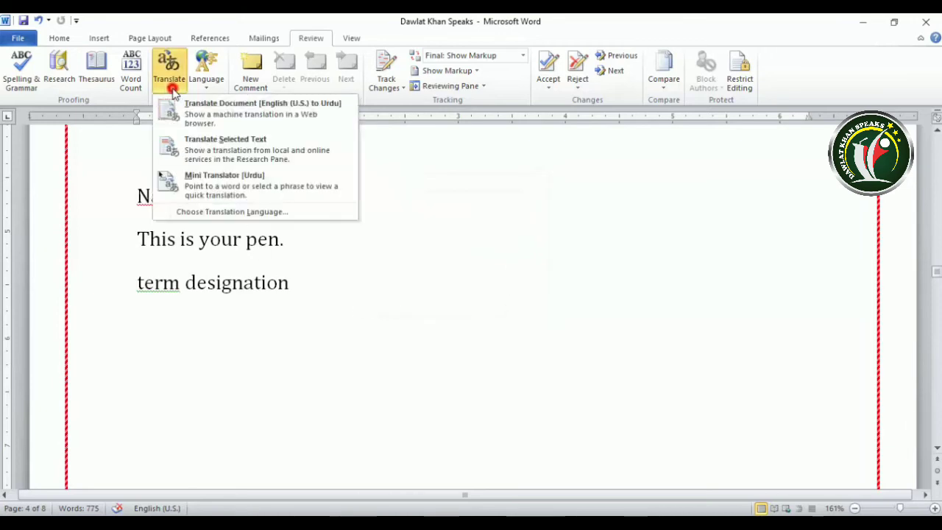
left_click(173, 89)
left_click(174, 92)
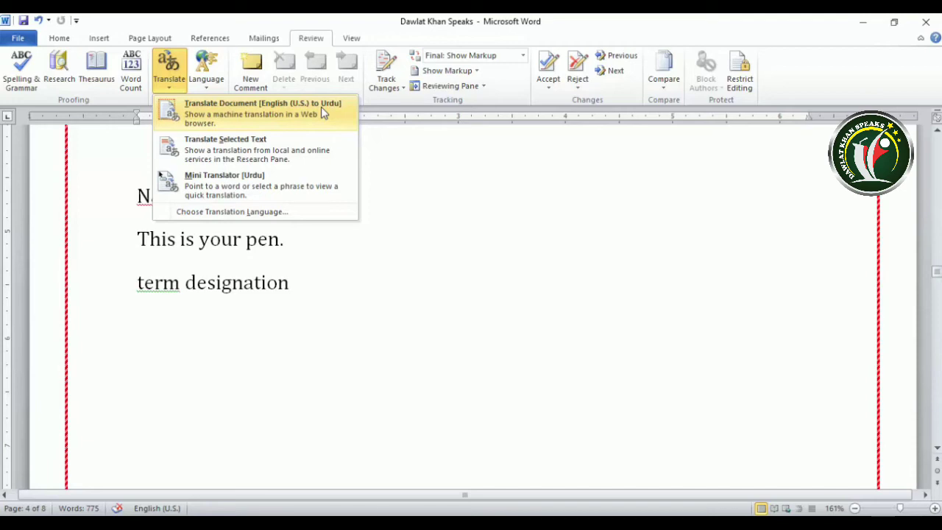
left_click(224, 105)
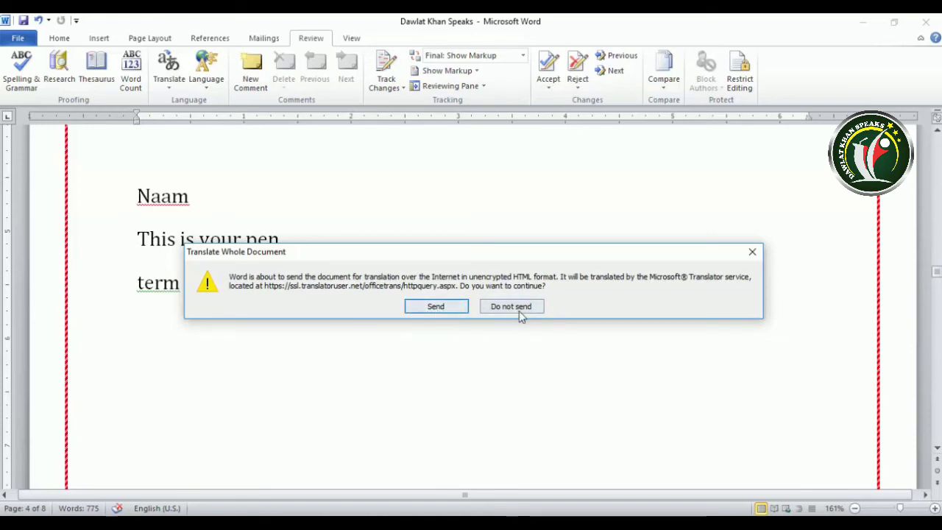
left_click(752, 255)
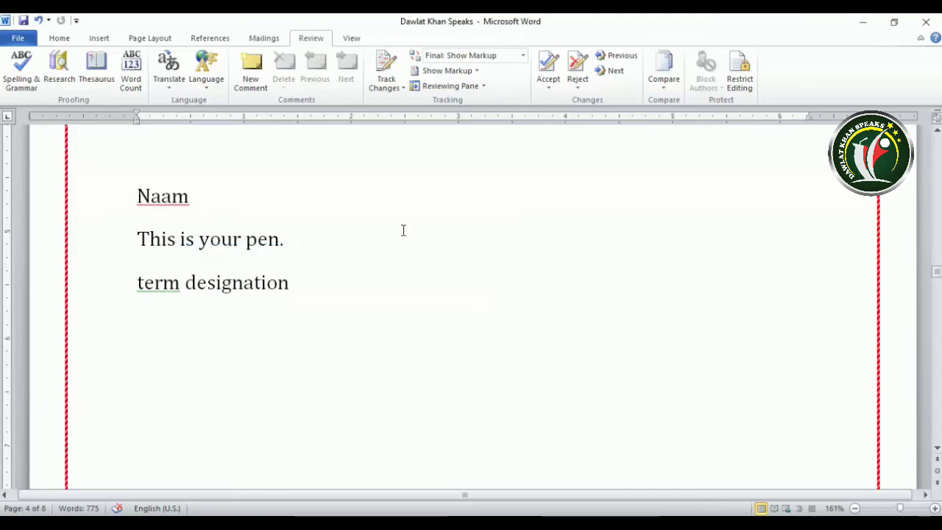
left_click(168, 70)
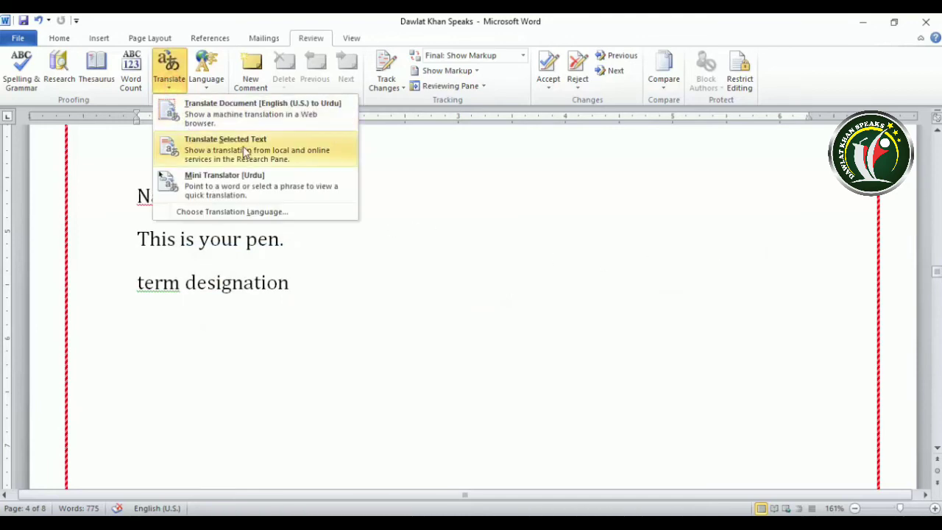
Select 'designation' and send it to the Research pane with Translate Selected Text
left_click(434, 315)
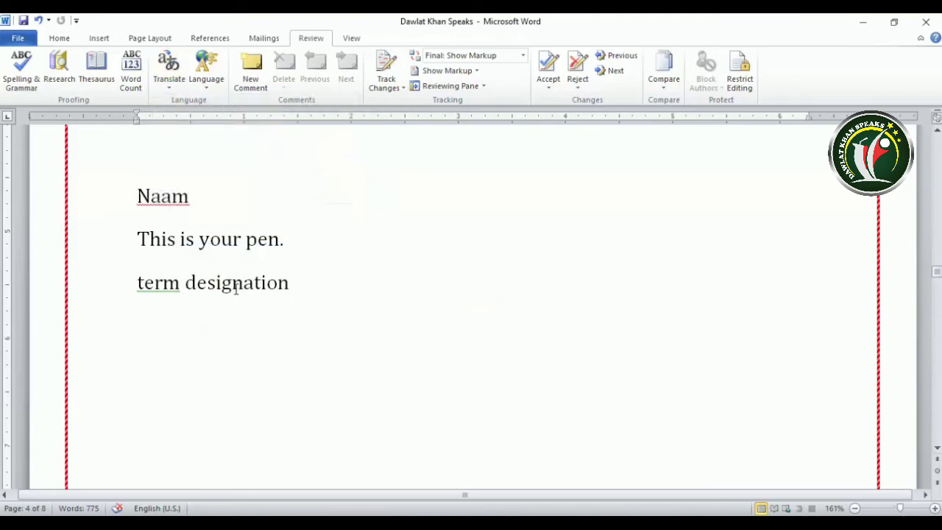
left_click_drag(188, 283, 295, 289)
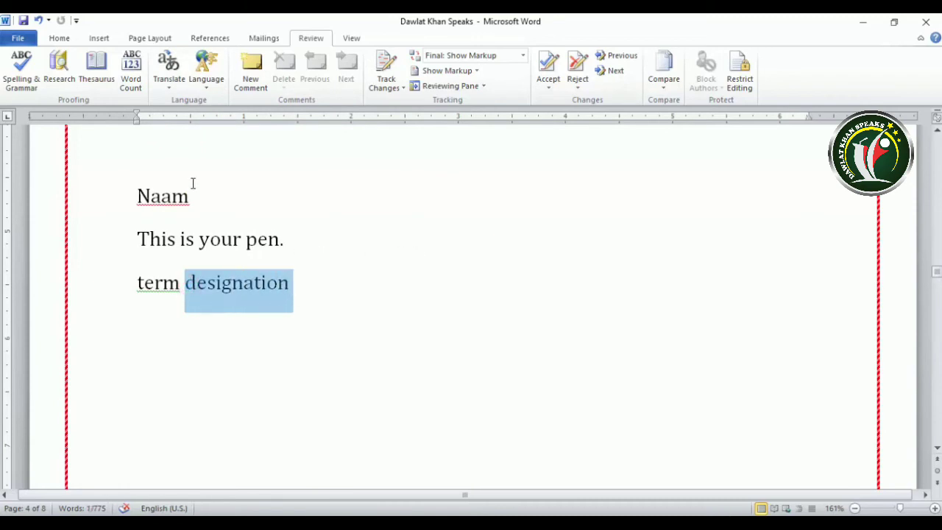
left_click(175, 88)
left_click(195, 142)
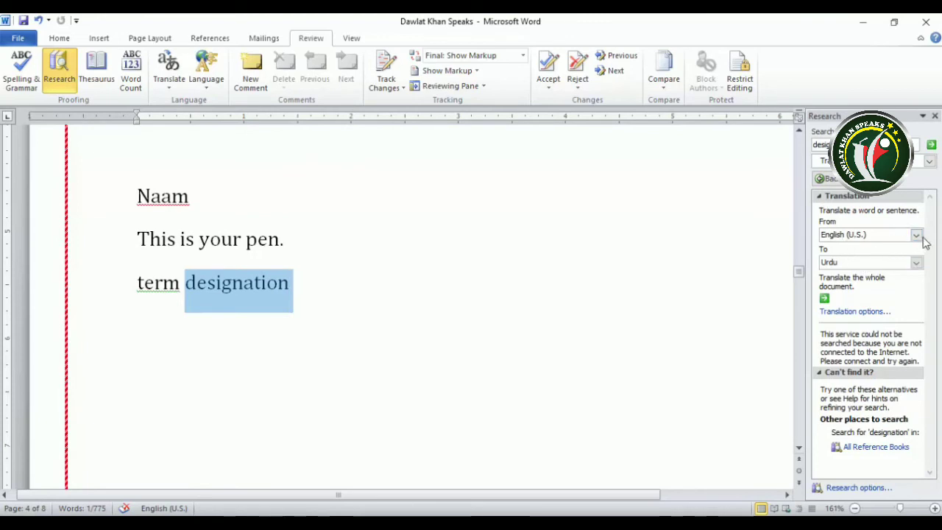
Set the Translation service to English (U.S.) to Urdu and rerun, getting a no-Internet message
left_click(929, 161)
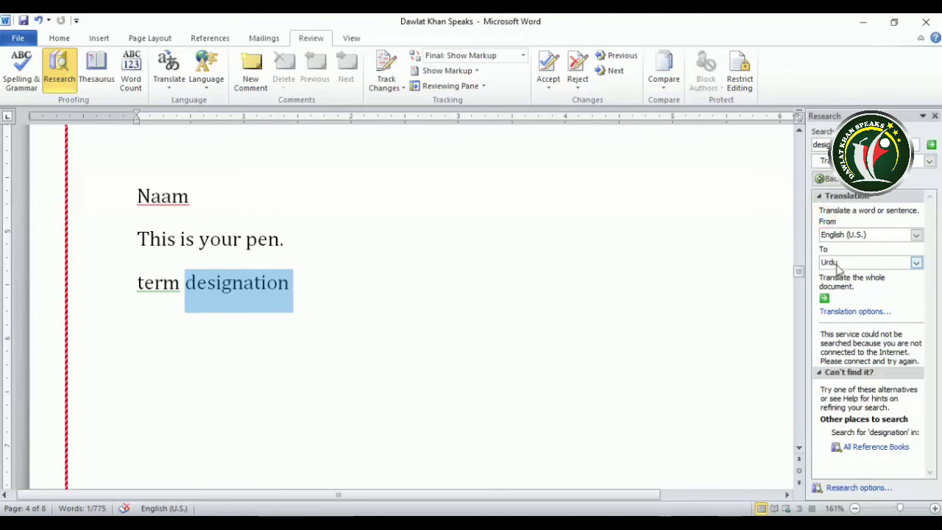
left_click(915, 263)
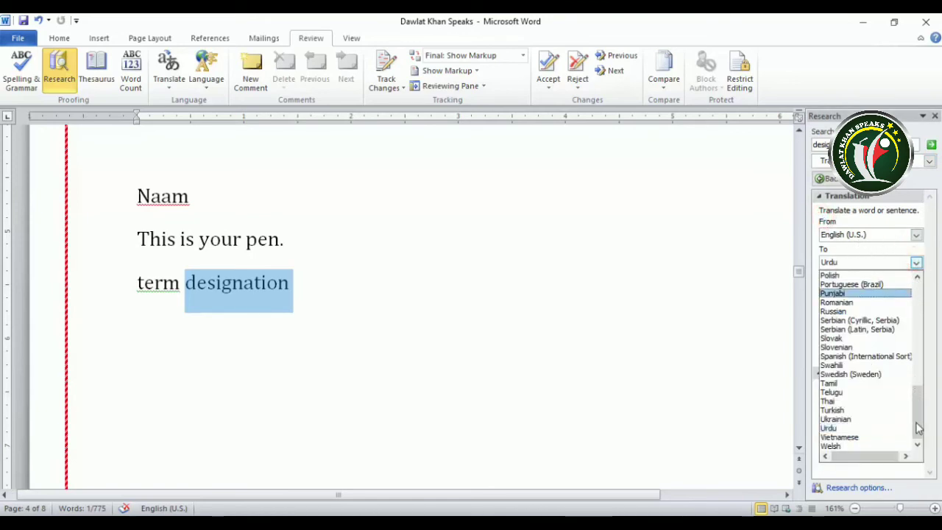
left_click(862, 428)
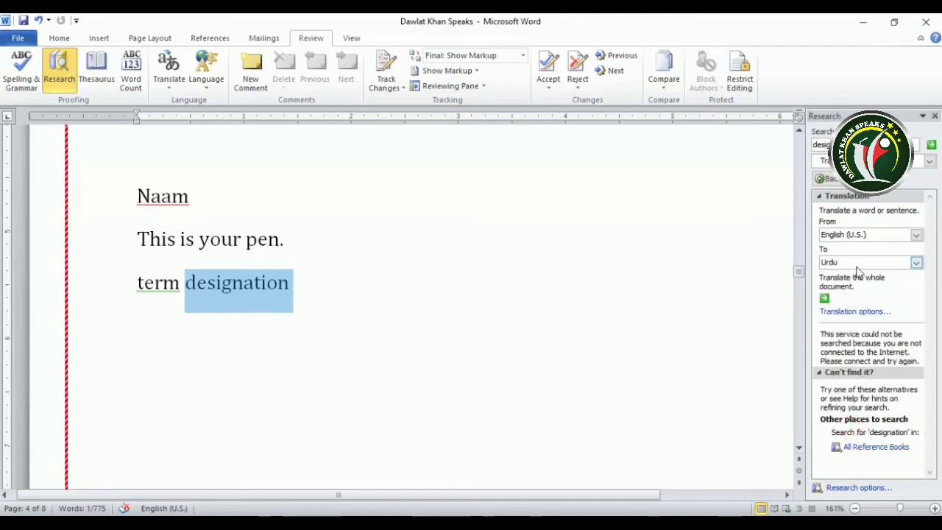
left_click(930, 144)
left_click_drag(821, 335, 917, 362)
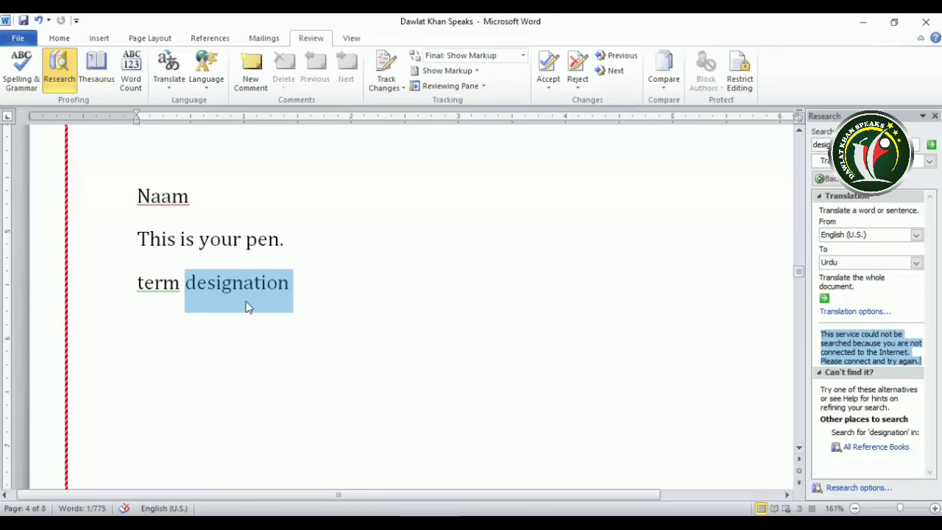
Select the paragraph, try translating it in the Research pane, then close the pane
scroll(254, 314, "up", 4)
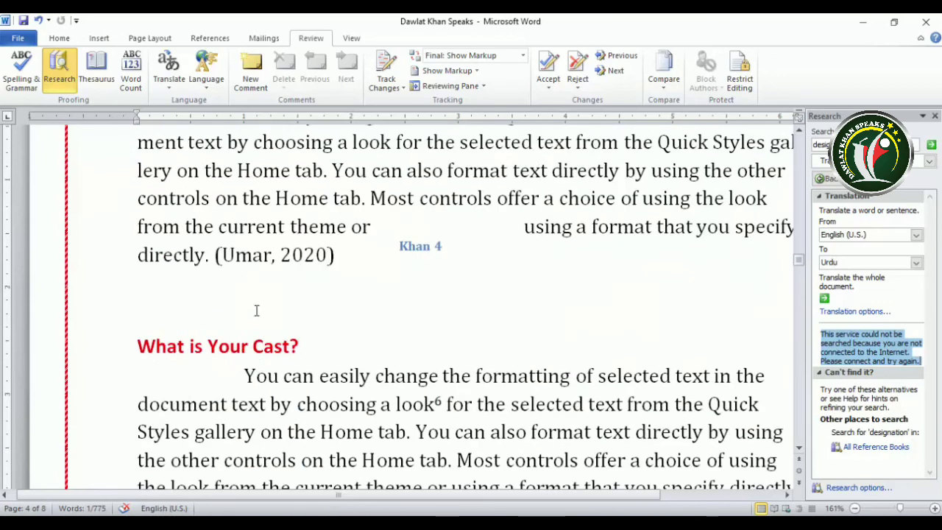
scroll(255, 307, "down", 1)
left_click_drag(244, 267, 725, 383)
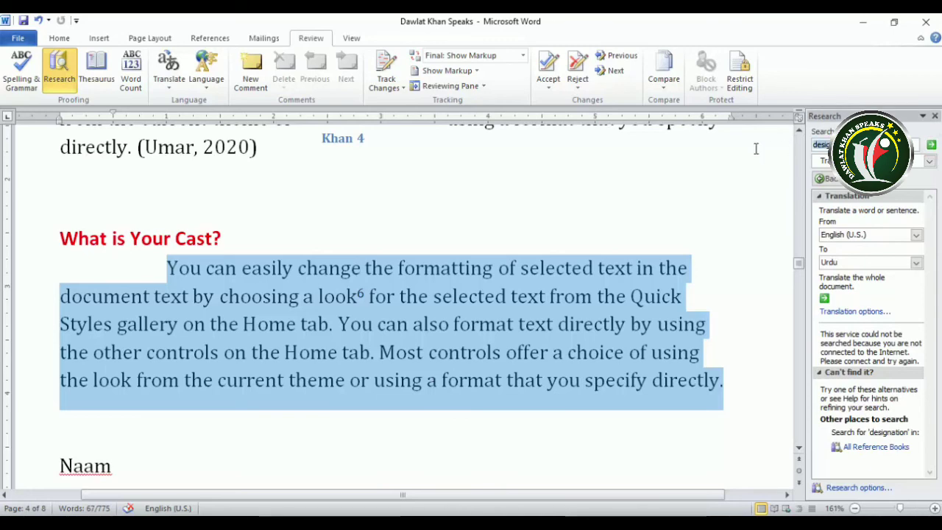
left_click(934, 116)
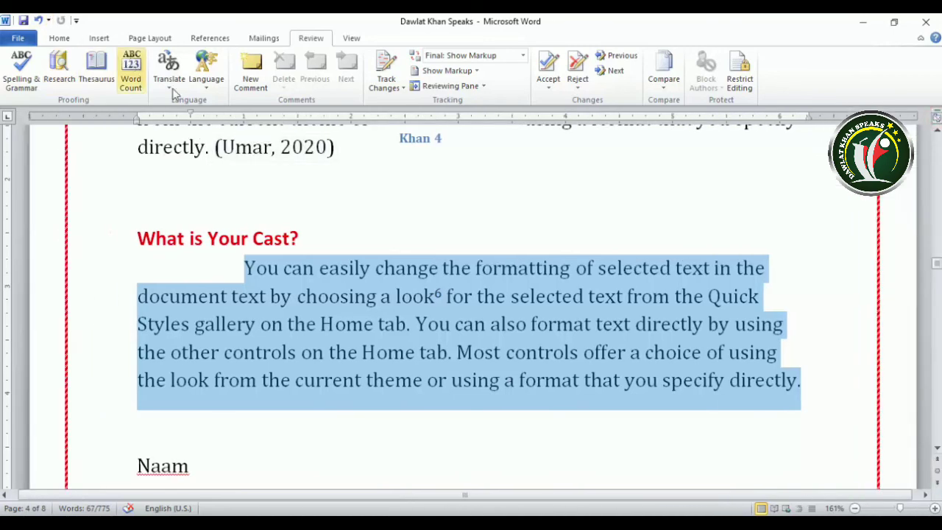
left_click(171, 87)
left_click(219, 155)
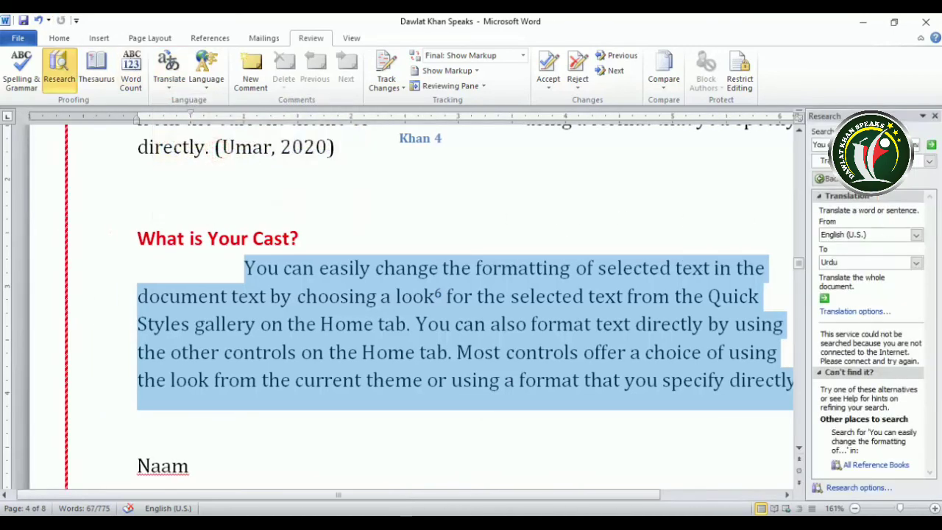
left_click(934, 116)
Turn on the Mini Translator [Urdu], view its word translations, then show the Language options
left_click(166, 88)
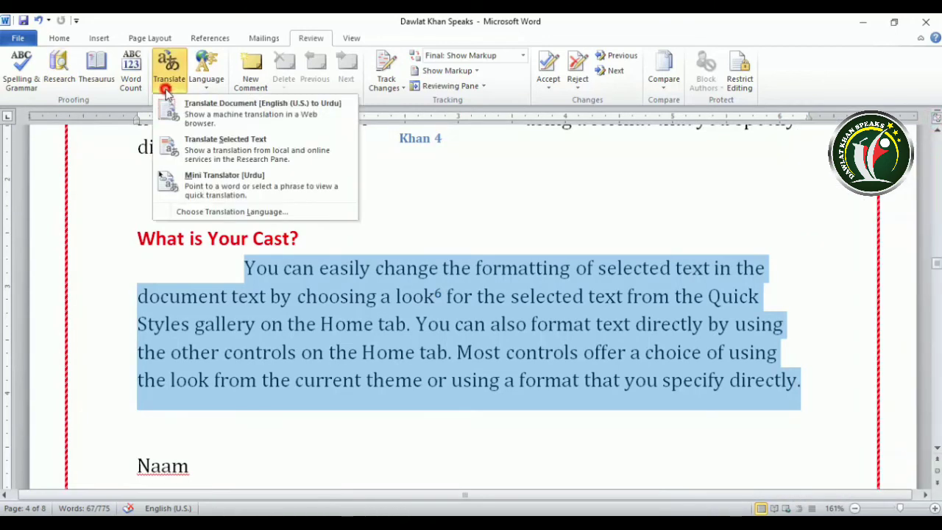
left_click(225, 192)
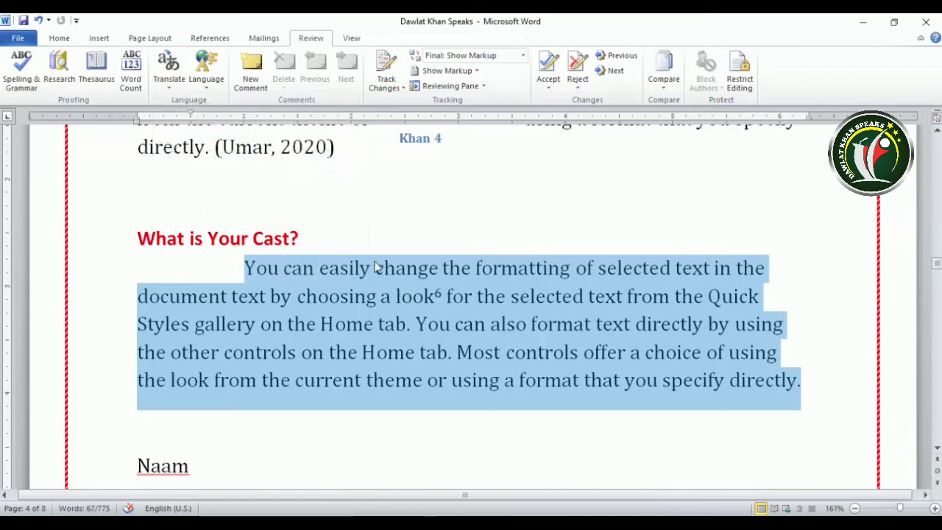
left_click(373, 279)
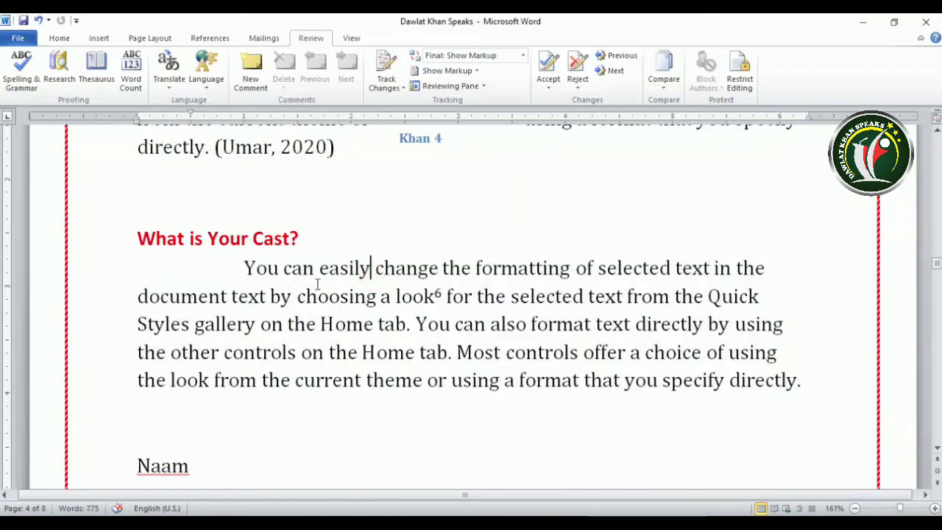
left_click(168, 81)
left_click(168, 190)
mouse_move(335, 269)
mouse_move(554, 298)
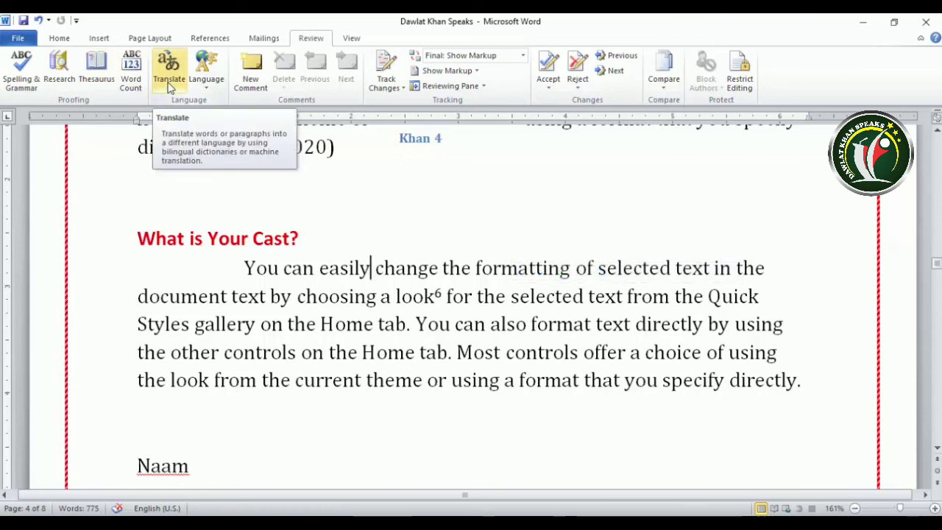
left_click(169, 86)
left_click(209, 85)
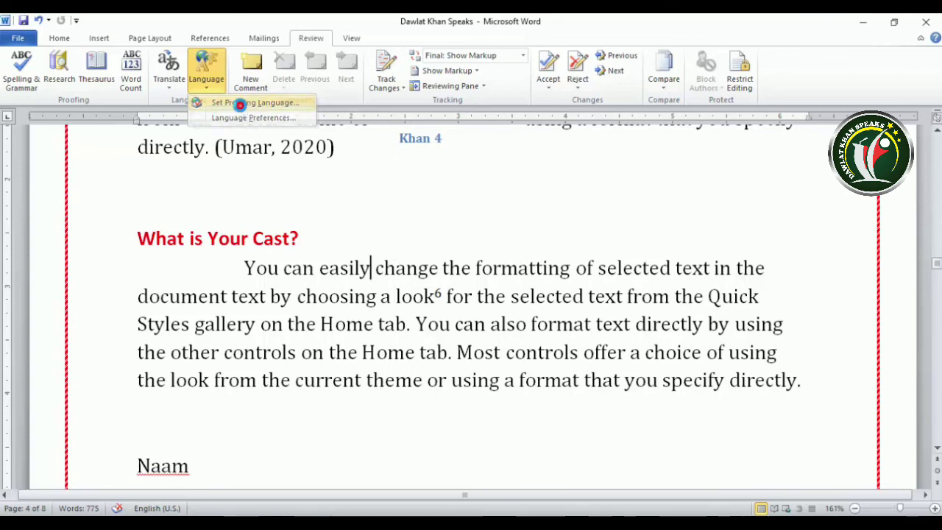
Confirm the proofing language is English (U.S.) in the Language dialog and cancel without changes
left_click(234, 103)
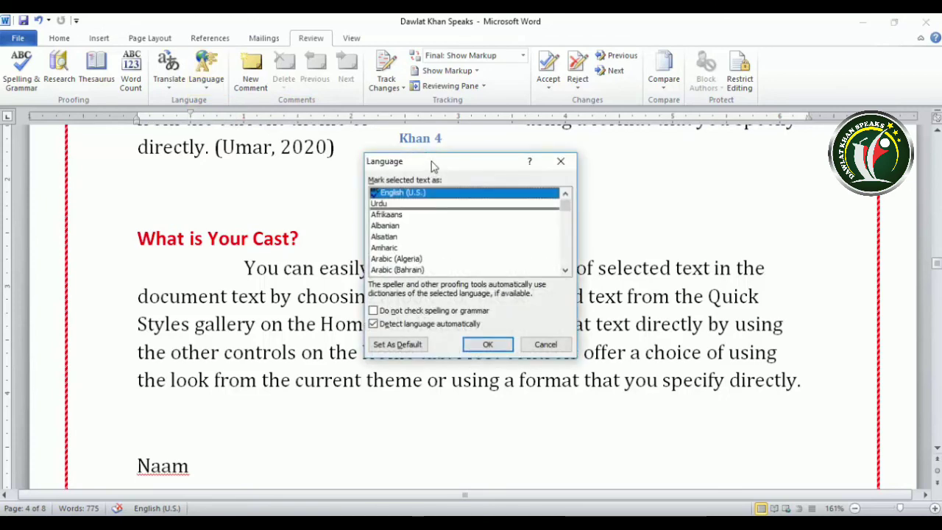
left_click_drag(431, 160, 620, 152)
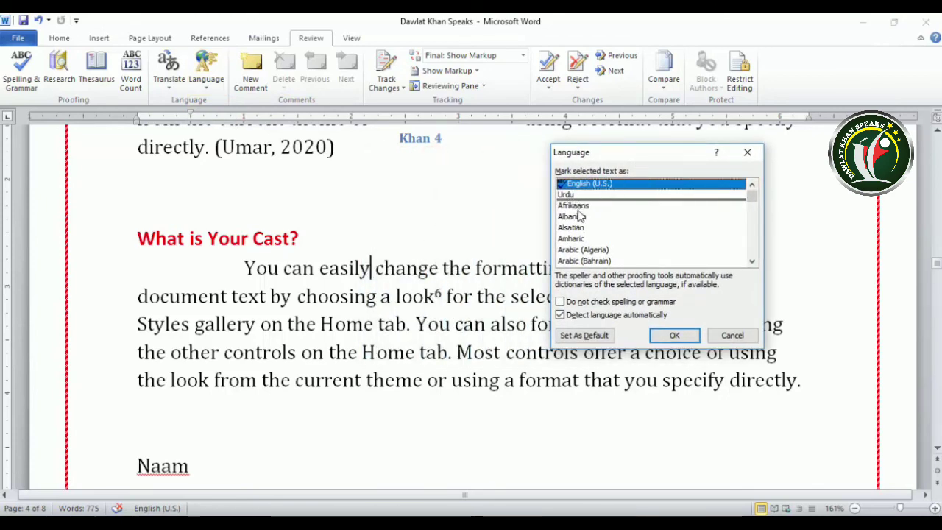
mouse_move(755, 198)
left_mouse_down()
mouse_move(757, 249)
mouse_move(755, 187)
left_mouse_up()
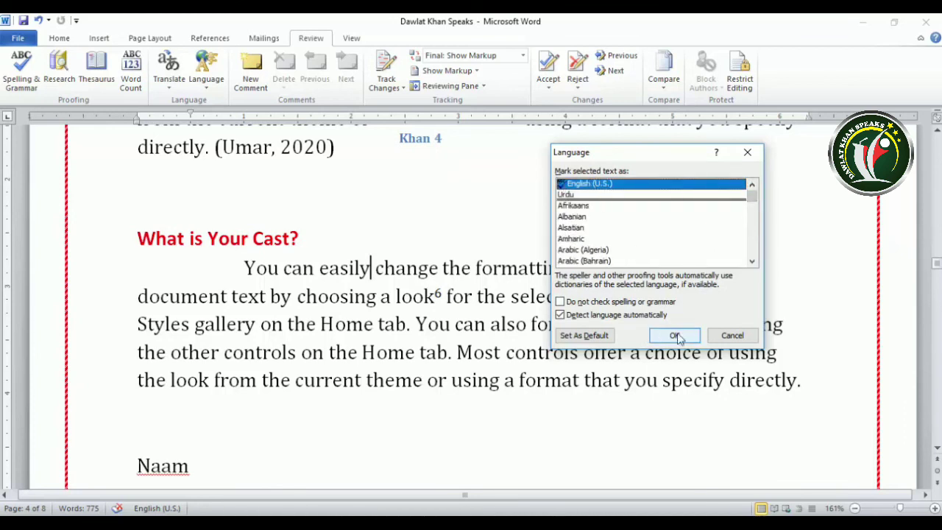
left_click(740, 336)
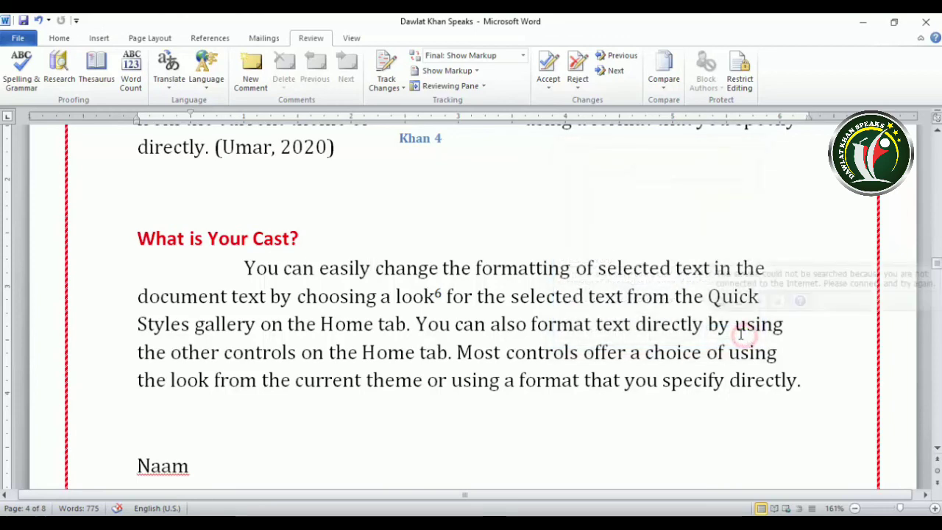
left_click(206, 77)
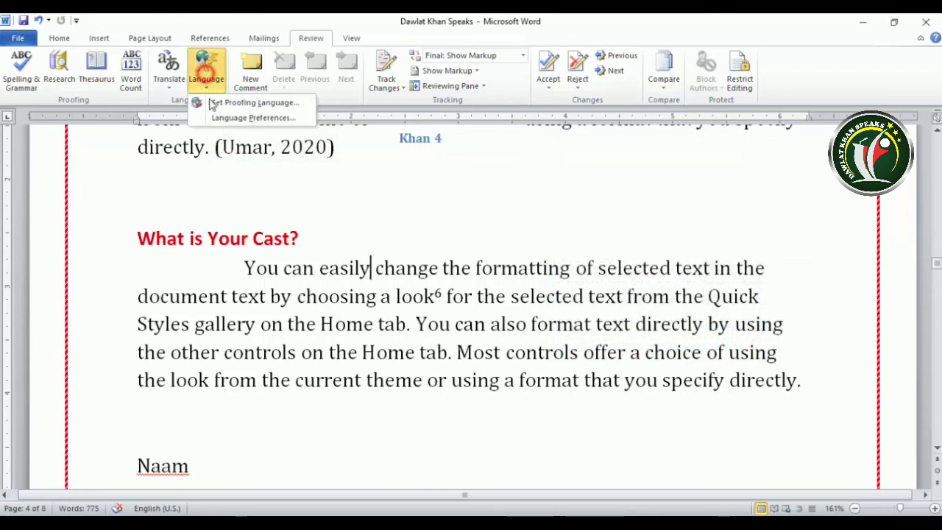
left_click(252, 119)
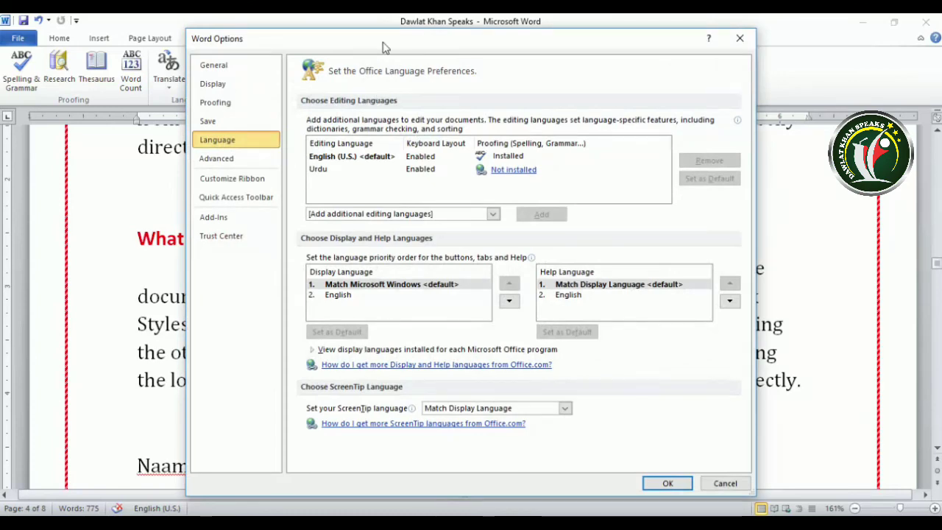
left_click_drag(353, 45, 446, 45)
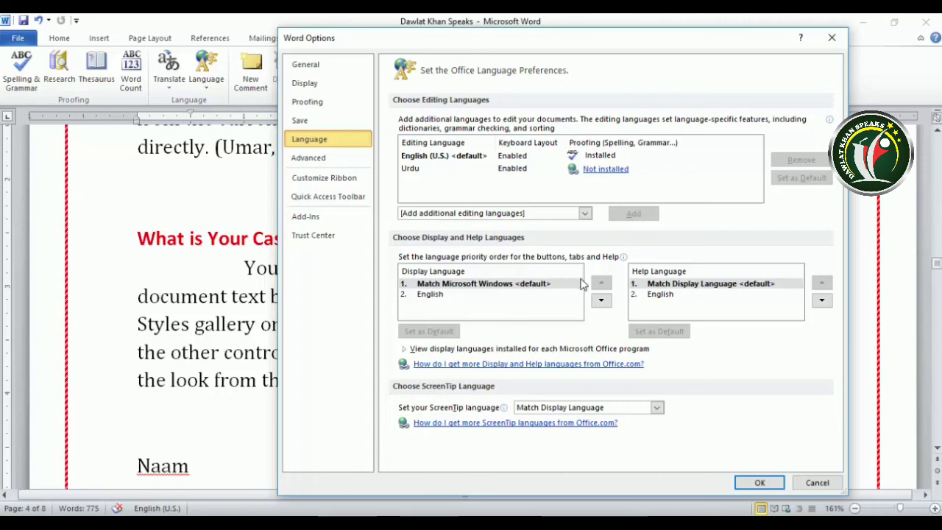
left_click(816, 483)
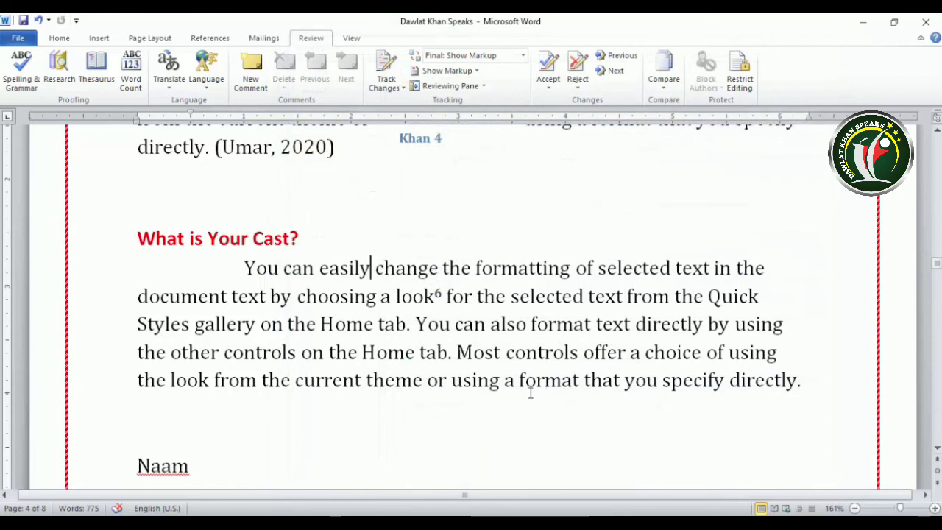